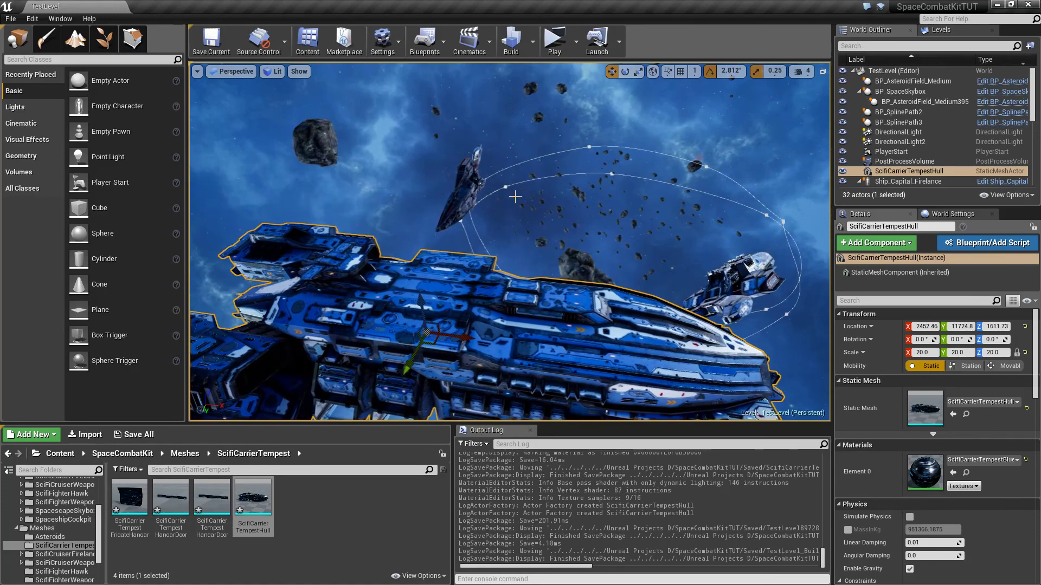
Examine the Tempest carrier hull and the Firelance capital ship's spline and fighter spawn settings in the level.
mouse_move(748, 212)
right_down()
mouse_move(770, 236)
mouse_move(683, 229)
mouse_move(772, 196)
mouse_move(799, 198)
mouse_move(740, 204)
right_up()
right_drag(655, 193, 819, 214)
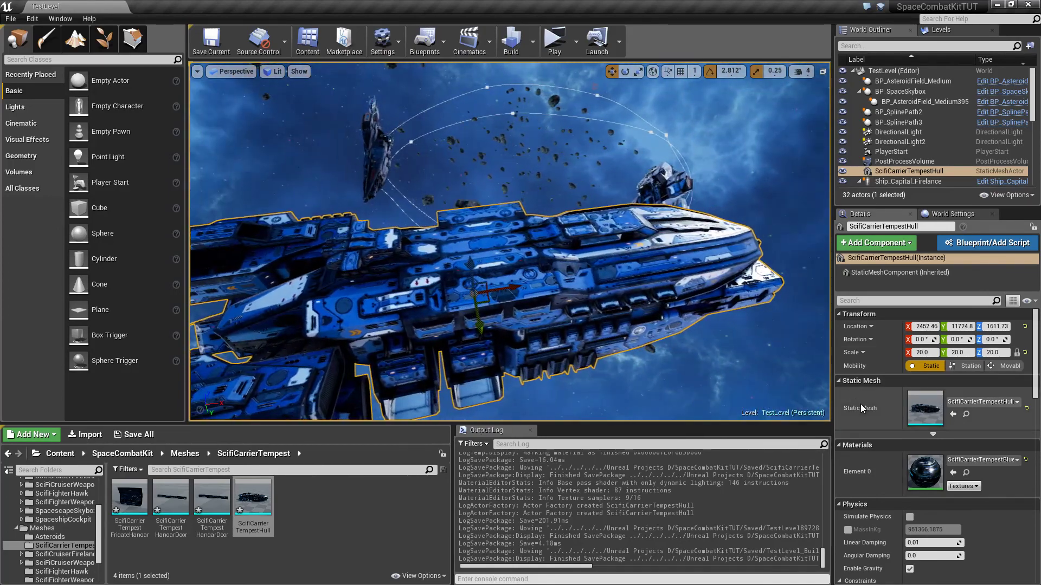
scroll(919, 439, down, 3)
click(569, 284)
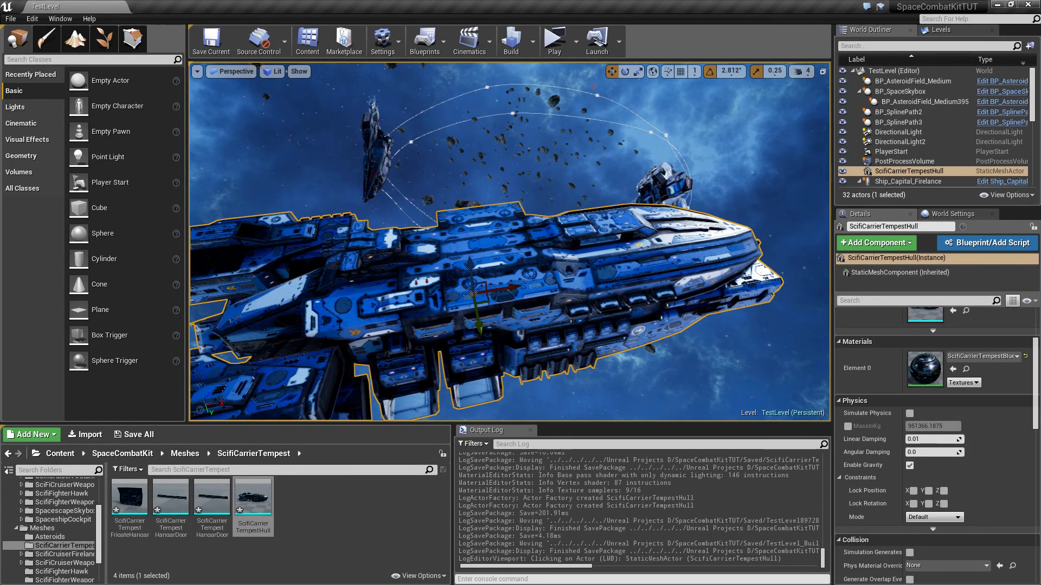
click(659, 183)
scroll(880, 437, down, 2)
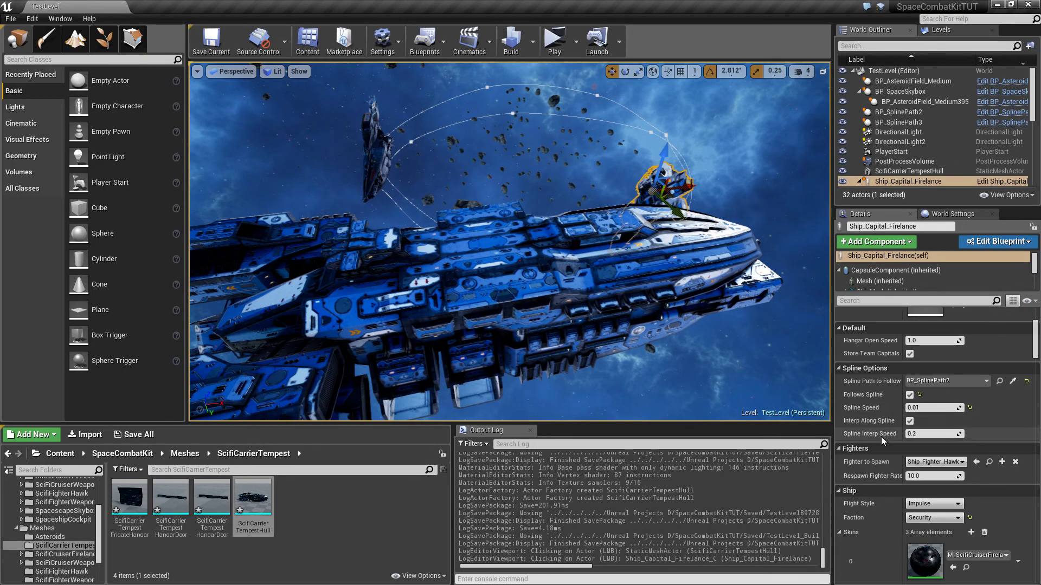
click(920, 462)
click(936, 464)
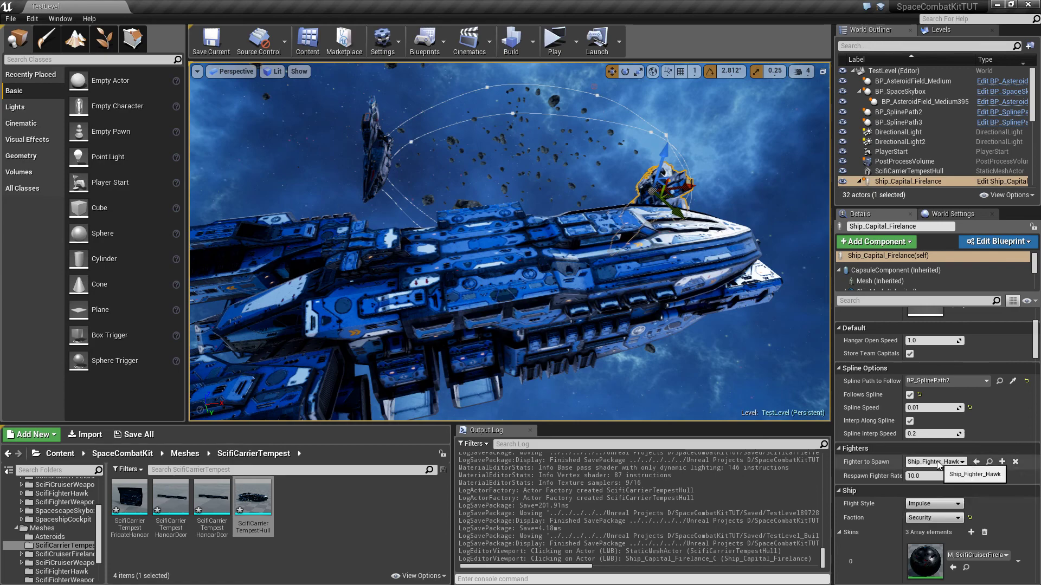
key(w)
right_drag(630, 392, 683, 386)
mouse_move(469, 283)
right_down()
mouse_move(577, 293)
mouse_move(469, 283)
right_up()
click(469, 282)
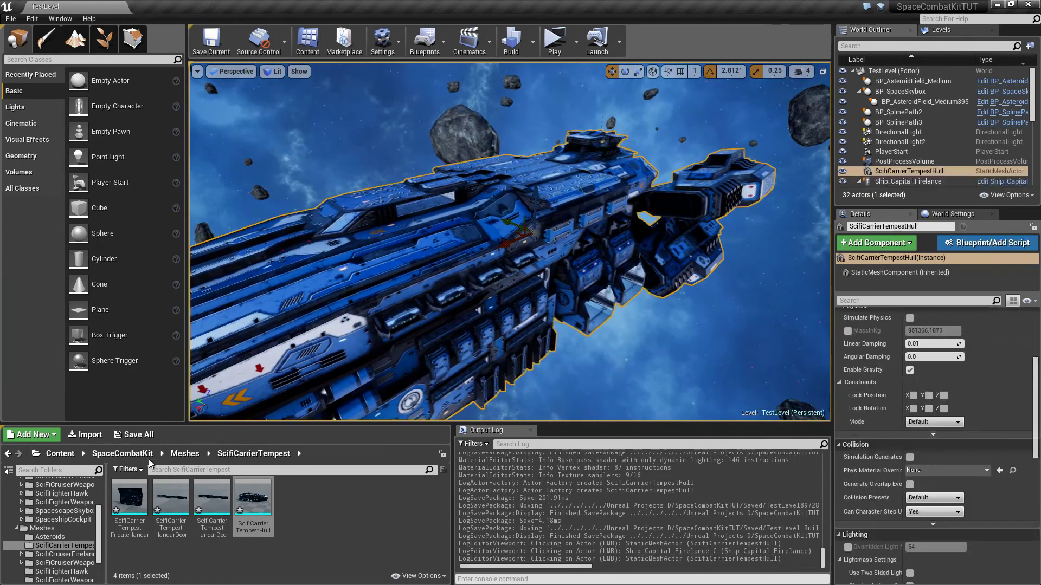
In Blueprints/Ships/BaseClasses, create a child Blueprint of BaseCapital named Ship_Capital_Tempest.
scroll(57, 526, up, 3)
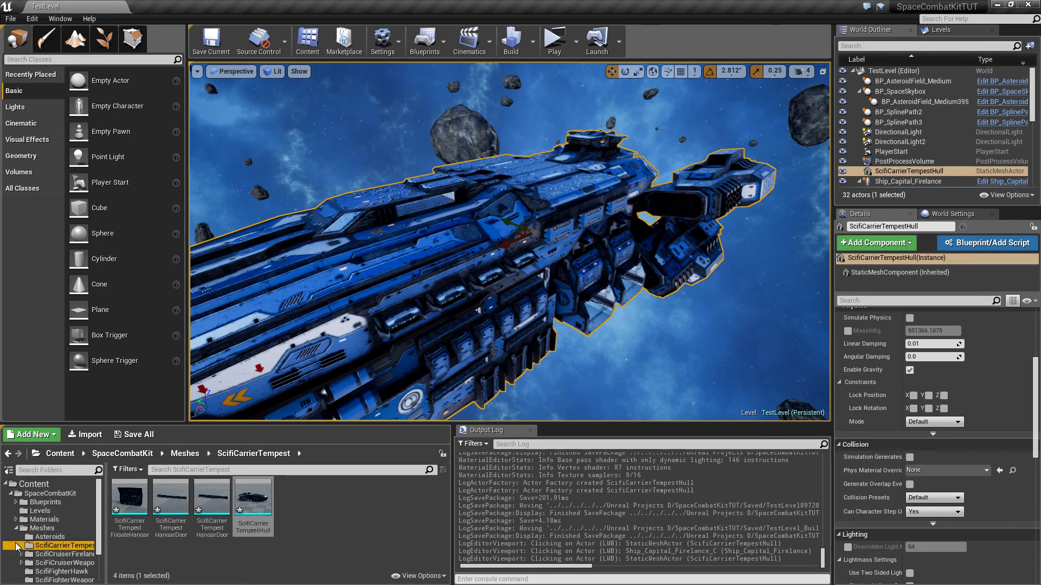
click(17, 528)
click(45, 483)
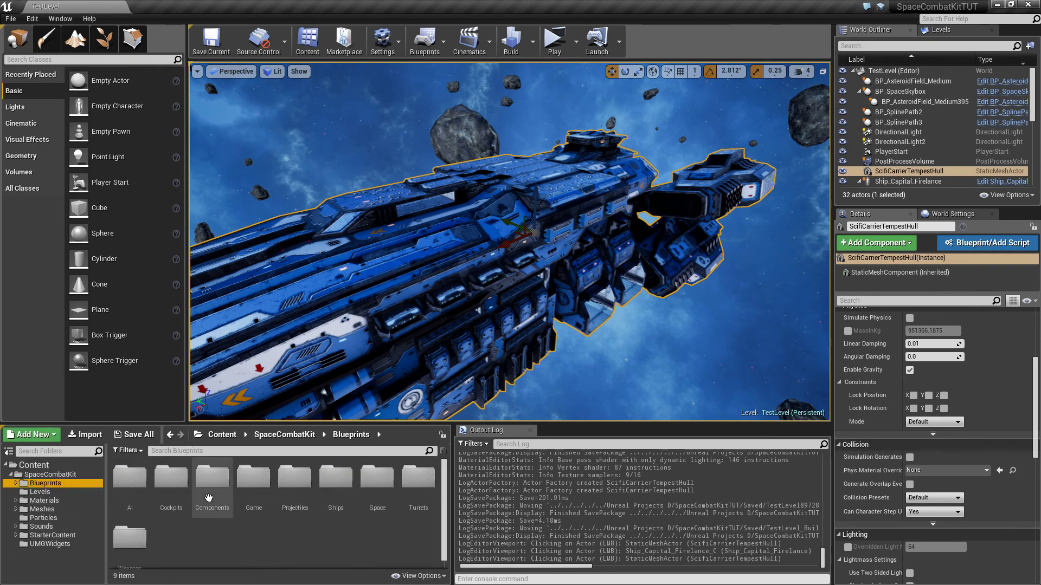
double_click(349, 490)
double_click(128, 478)
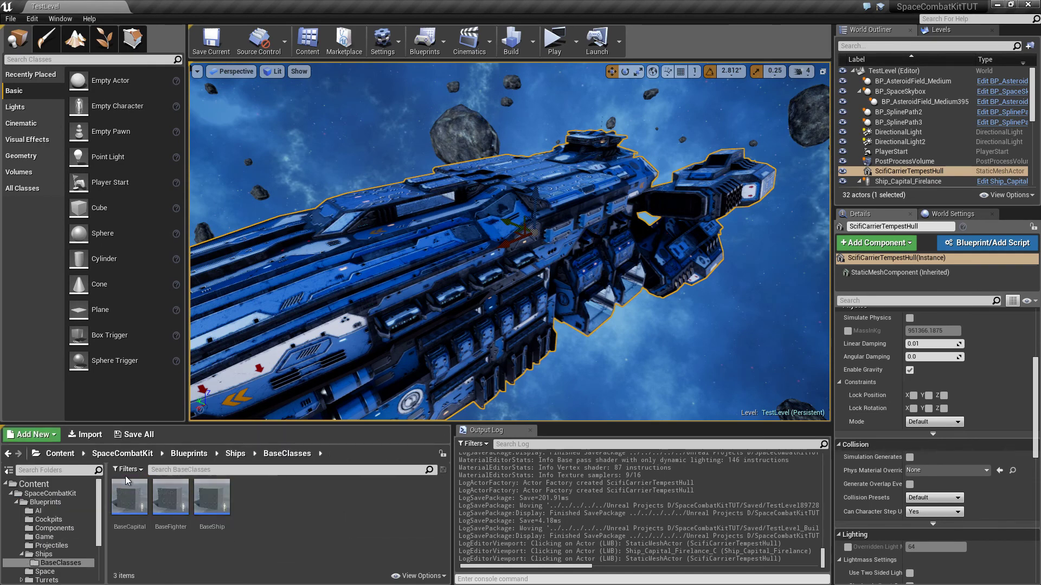
right_click(139, 504)
click(198, 270)
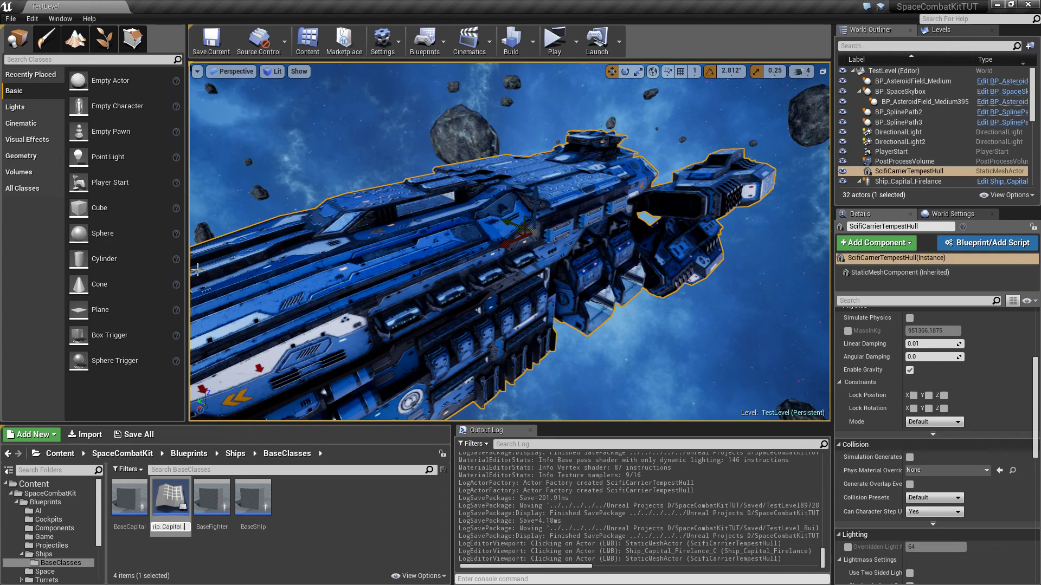
text(Ship_Capital_Tempest)
key(Return)
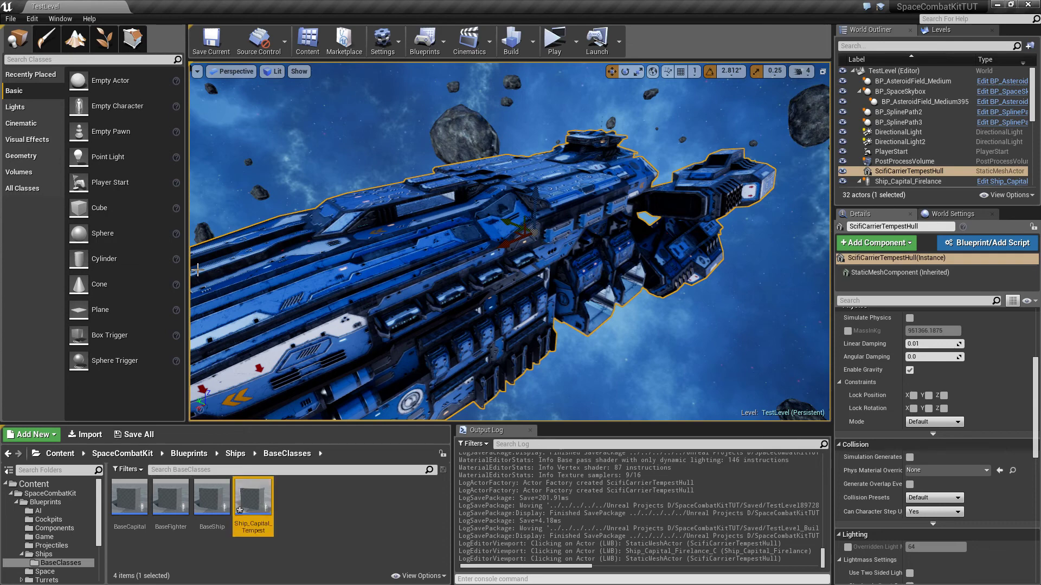
Move Ship_Capital_Tempest into the Ships folder and open it in the Blueprint editor.
drag(254, 504, 44, 554)
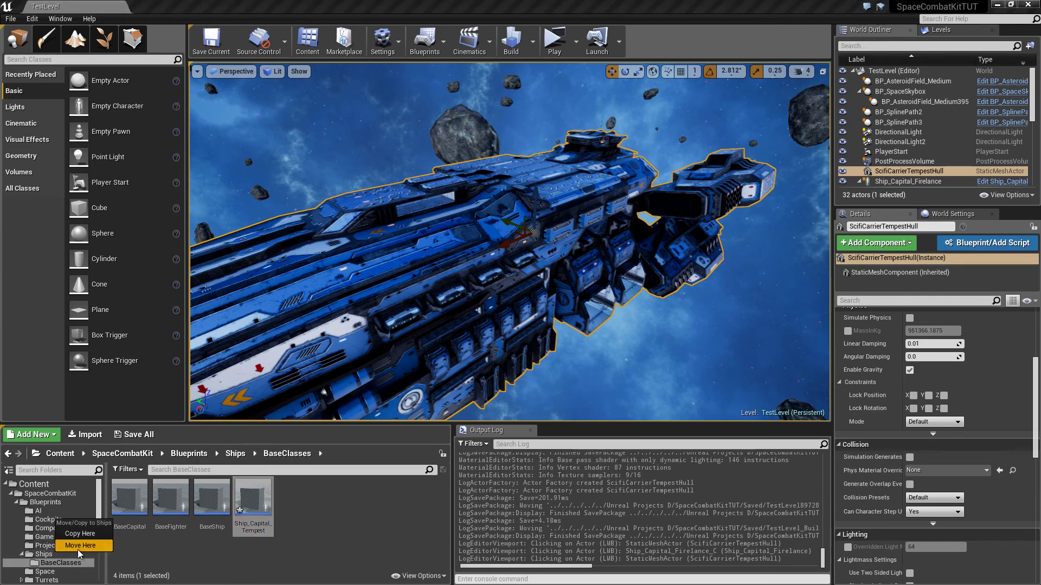
click(67, 558)
click(68, 555)
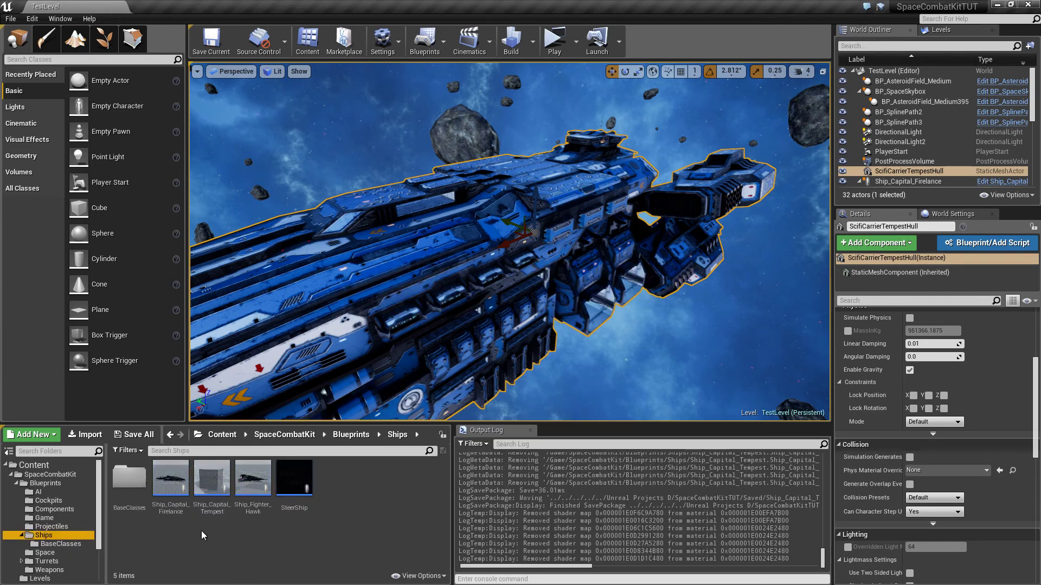
double_click(212, 477)
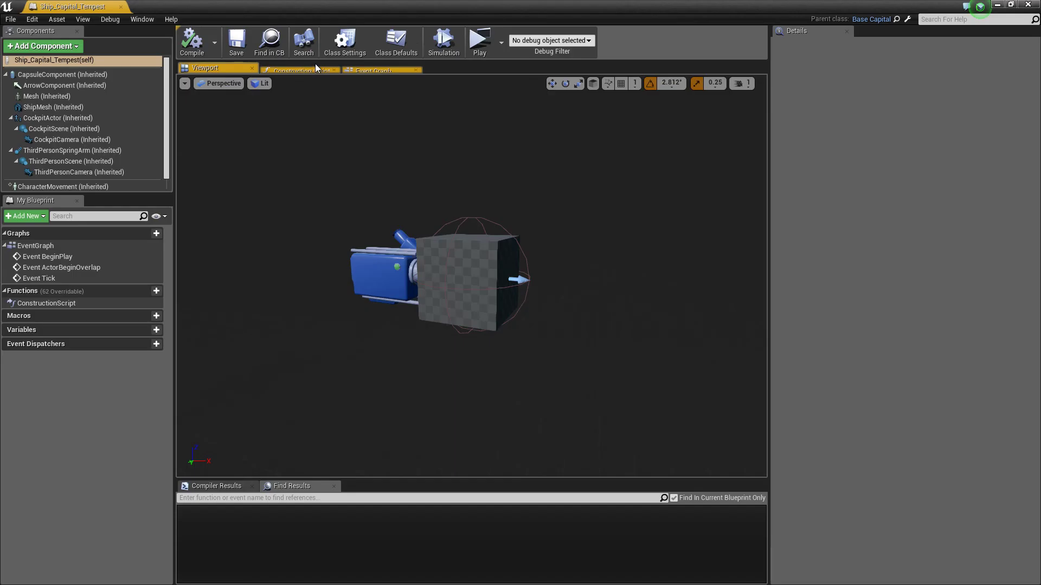
Assign the ScifiCarrierTempestHull static mesh to the inherited ShipMesh component in place of the cube.
click(435, 246)
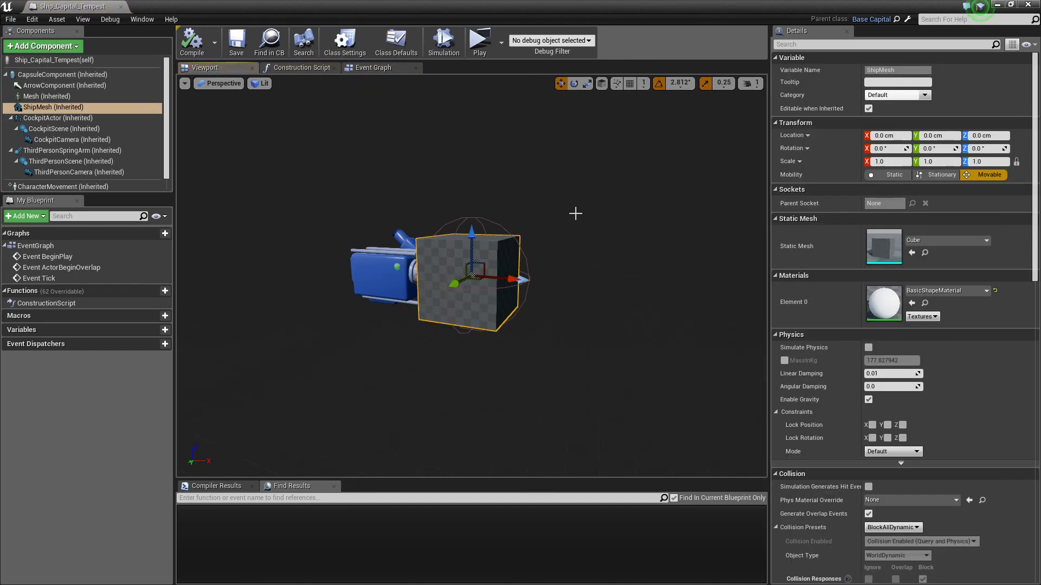
click(921, 243)
text(rtem)
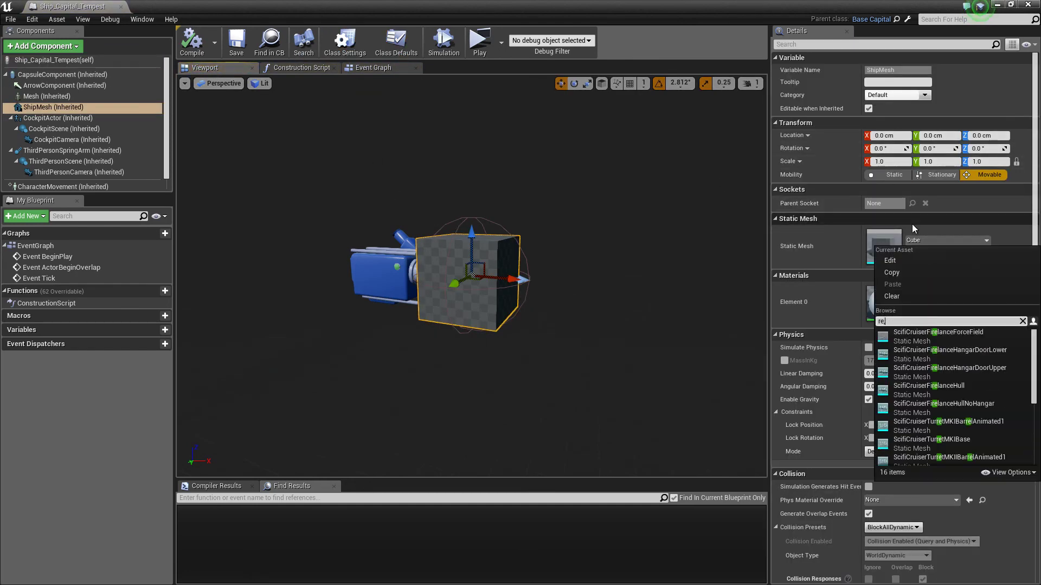
key(BackSpace)
key(BackSpace)
key(BackSpace)
key(BackSpace)
text(tempest)
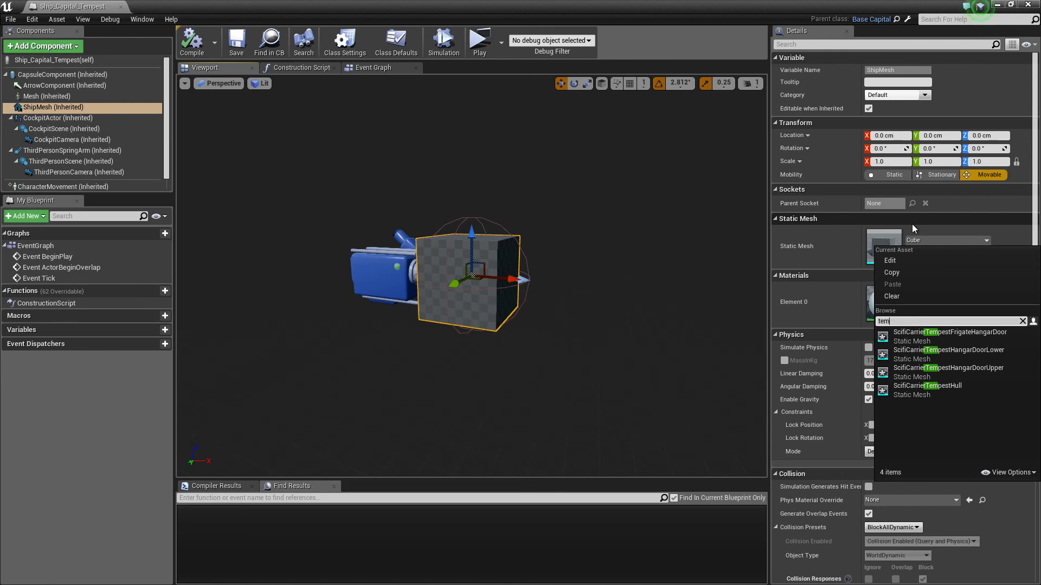
click(958, 388)
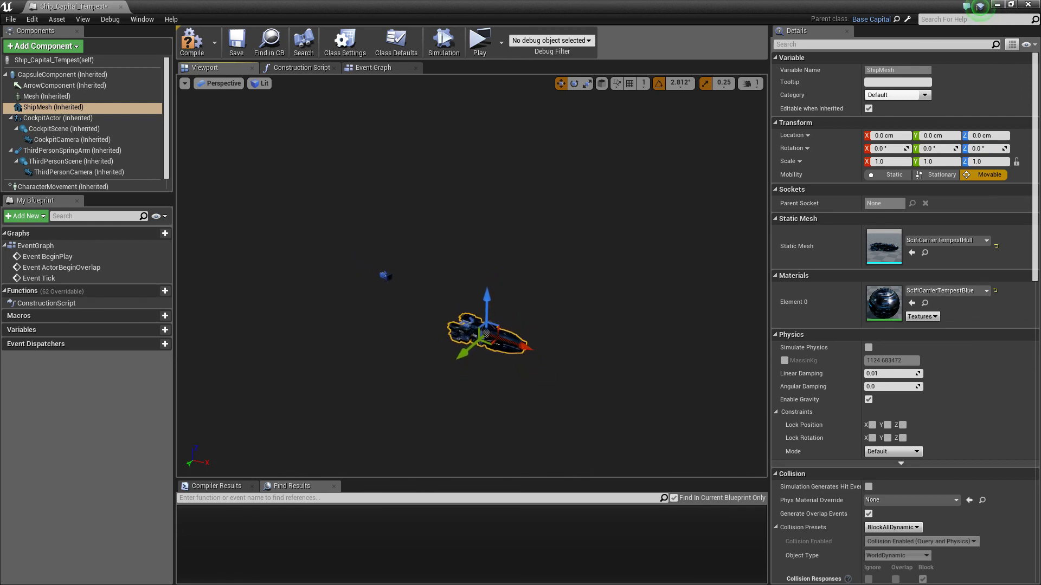
Scale the ShipMesh component uniformly to 30, keeping its mobility set to Movable.
click(891, 175)
click(932, 174)
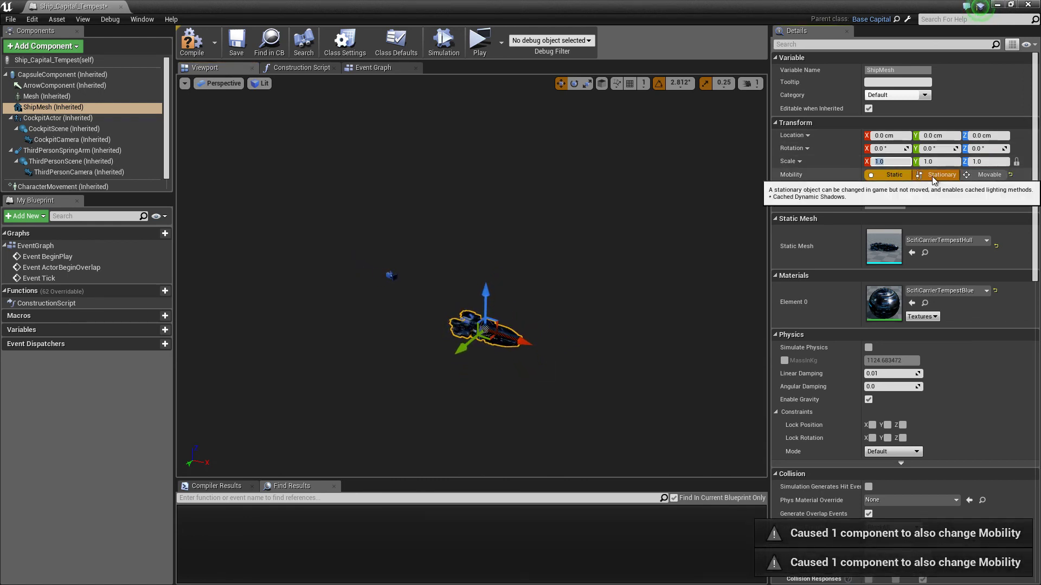
click(894, 162)
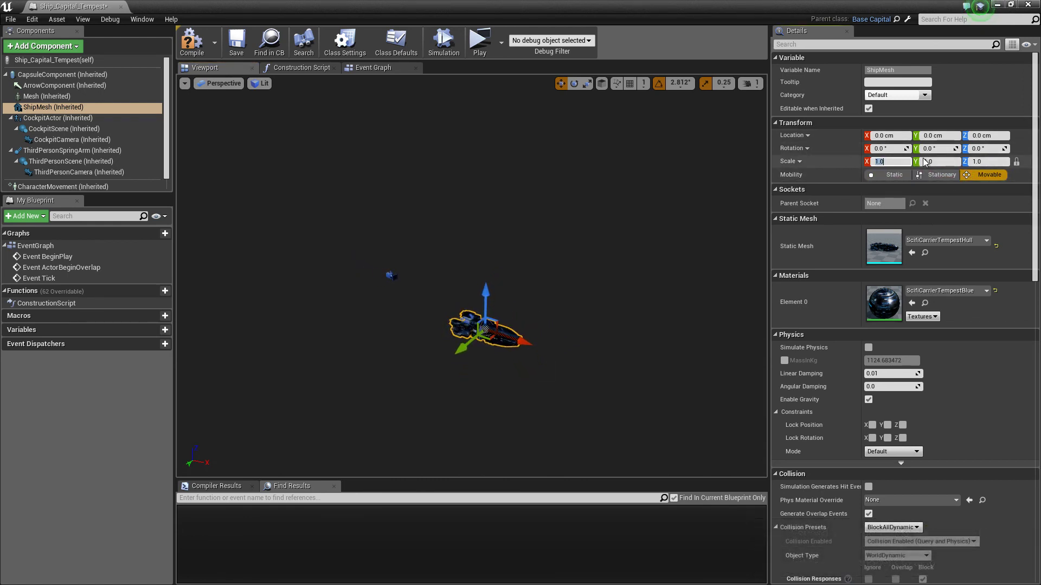
text(30)
key(Return)
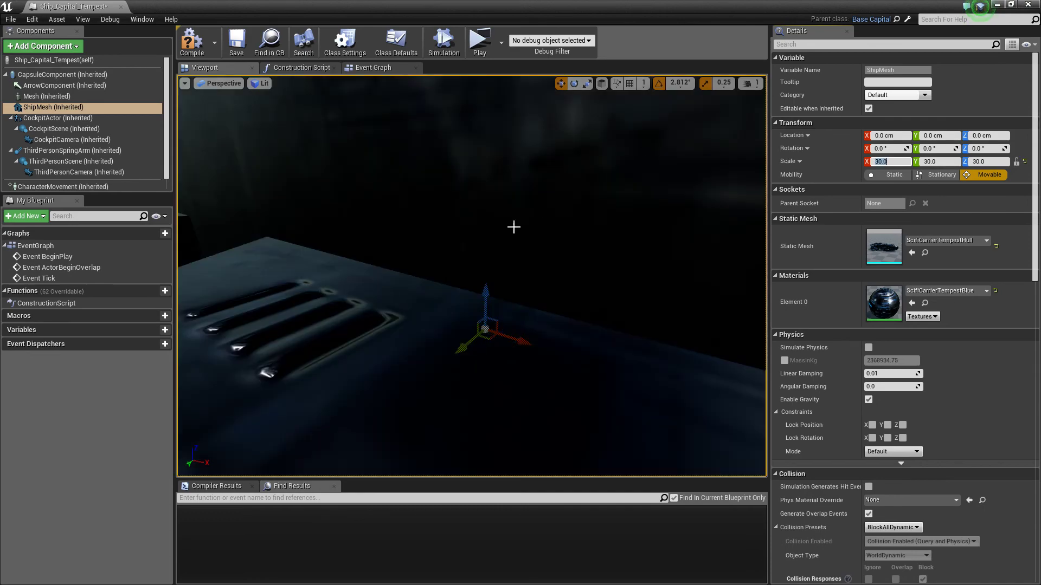
key(s)
right_drag(514, 227, 496, 206)
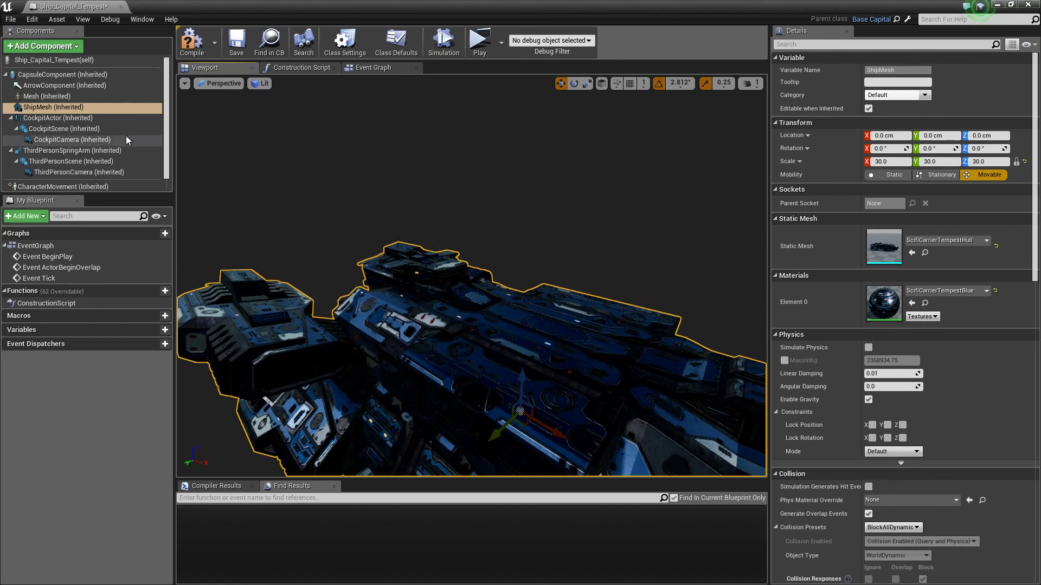
Move the CockpitActor up and back above the hull to about X -938 and Z 1745.
click(81, 118)
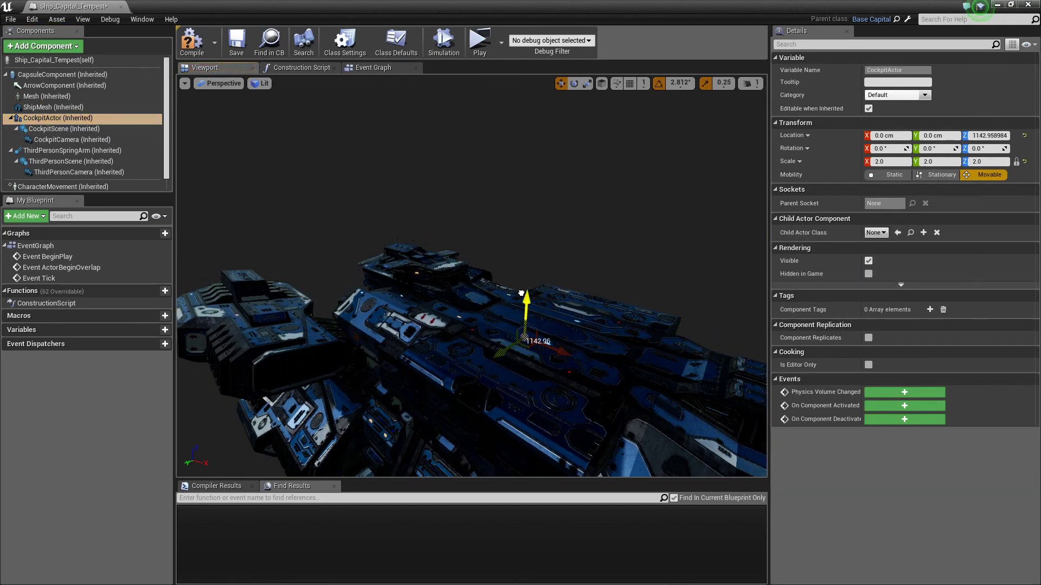
key(w)
right_drag(523, 257, 599, 332)
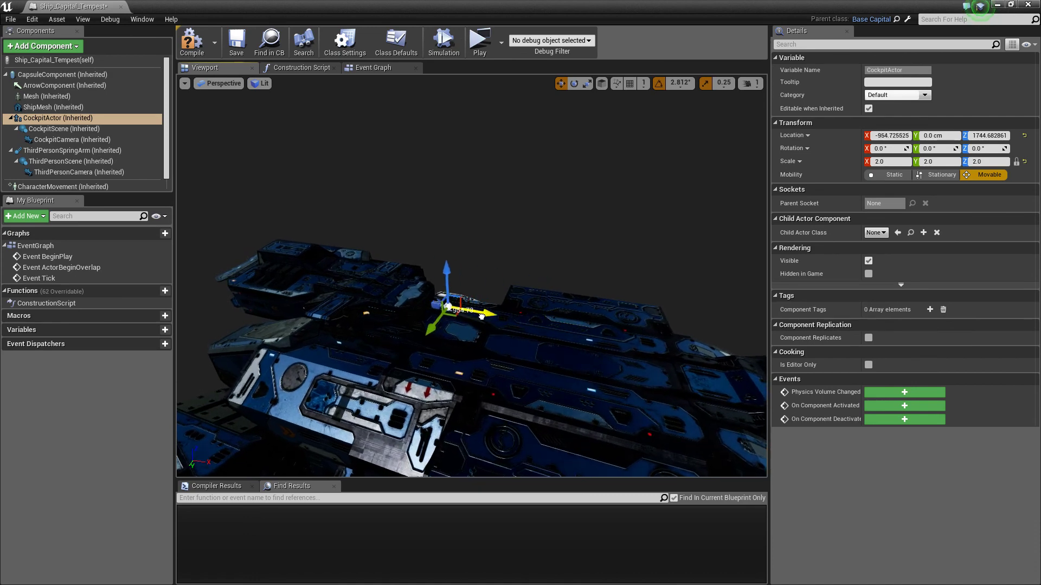
right_drag(483, 313, 500, 315)
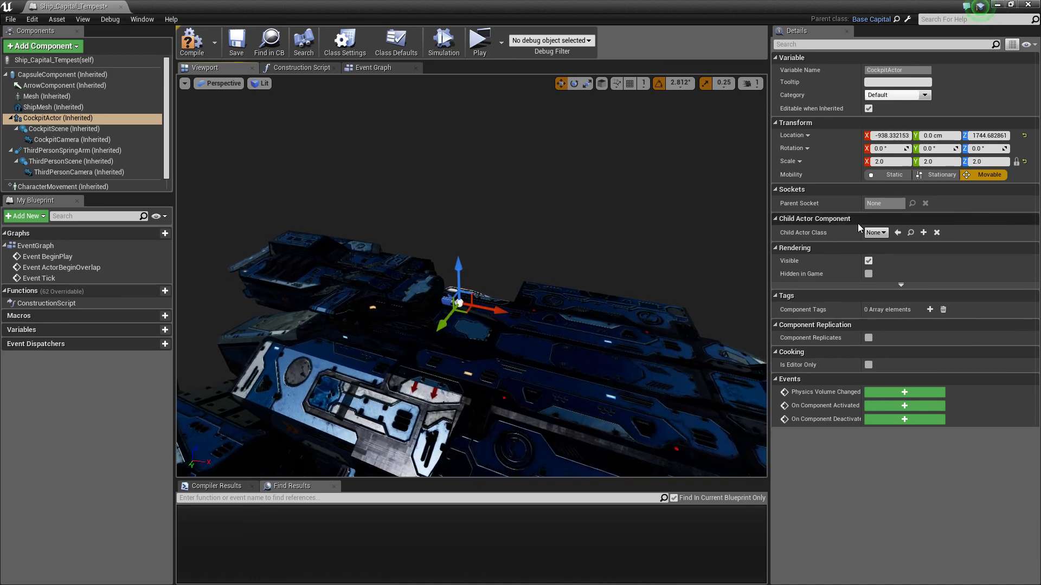
Raise the CockpitActor to about Z 1796 in front of the bridge, and compile and save the Blueprint.
right_drag(574, 282, 617, 279)
key(s)
right_drag(471, 282, 380, 297)
key(w)
drag(480, 202, 481, 182)
key(e)
right_drag(542, 261, 543, 260)
drag(494, 287, 495, 280)
right_drag(535, 272, 528, 278)
click(192, 42)
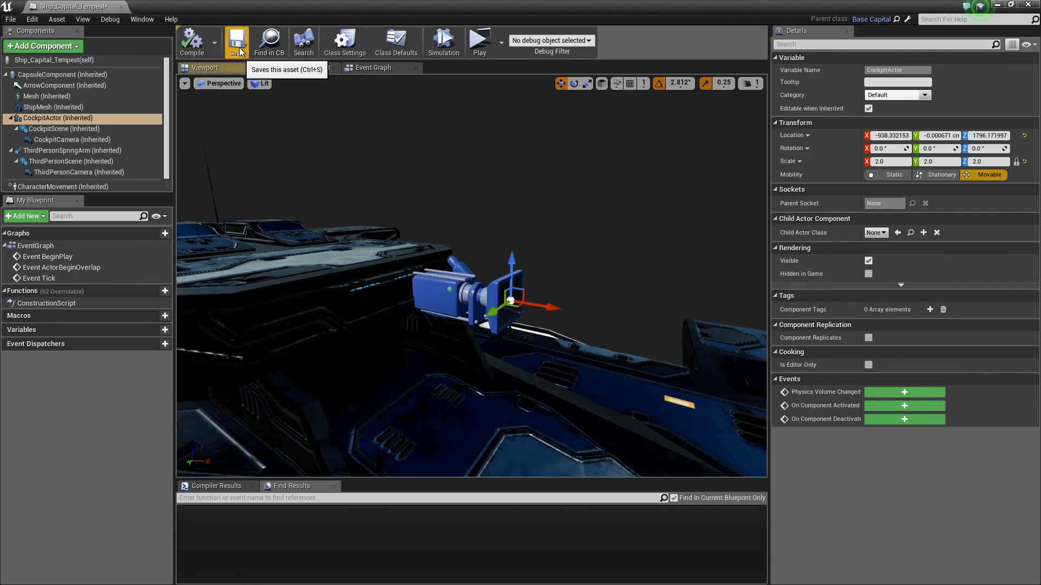
Move the ThirdPersonSpringArm above the hull to about X 306 and Z 2071.
click(72, 150)
key(s)
right_drag(416, 187, 408, 196)
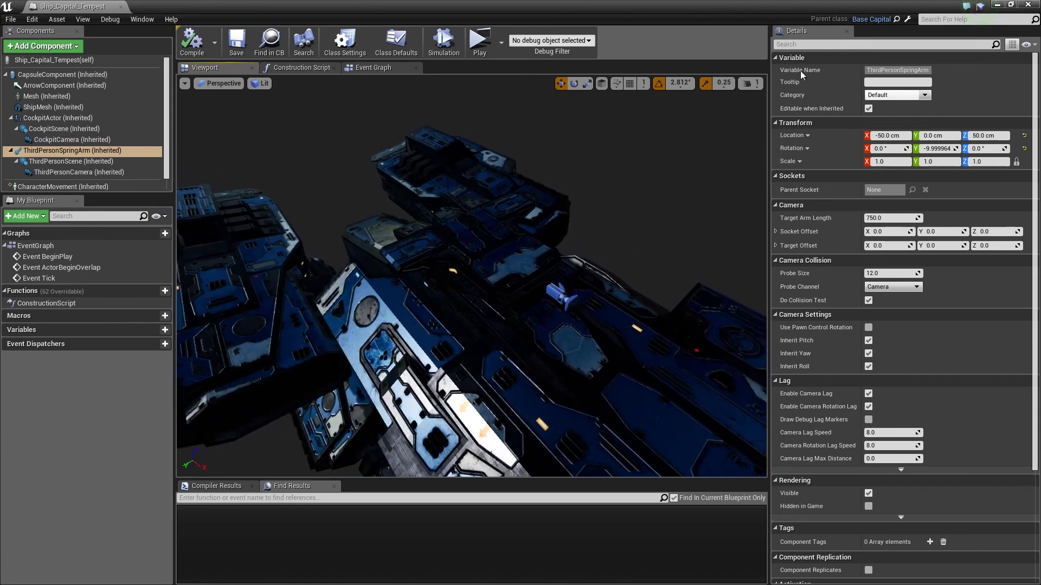
click(750, 82)
key(s)
right_drag(576, 191, 576, 191)
key(w)
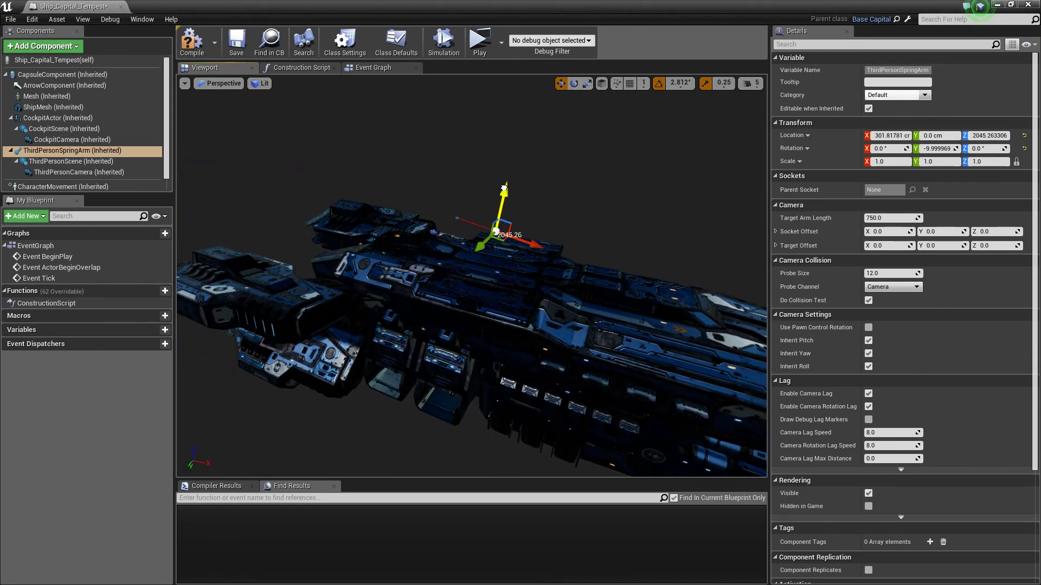
Set the ThirdPersonSpringArm's Target Arm Length to 2500.
click(880, 217)
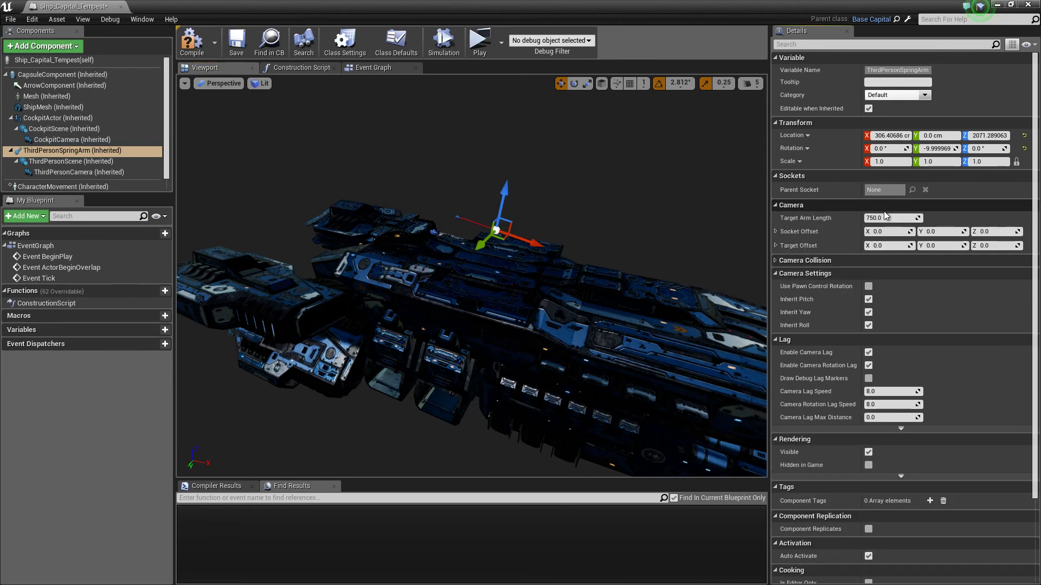
text(2500)
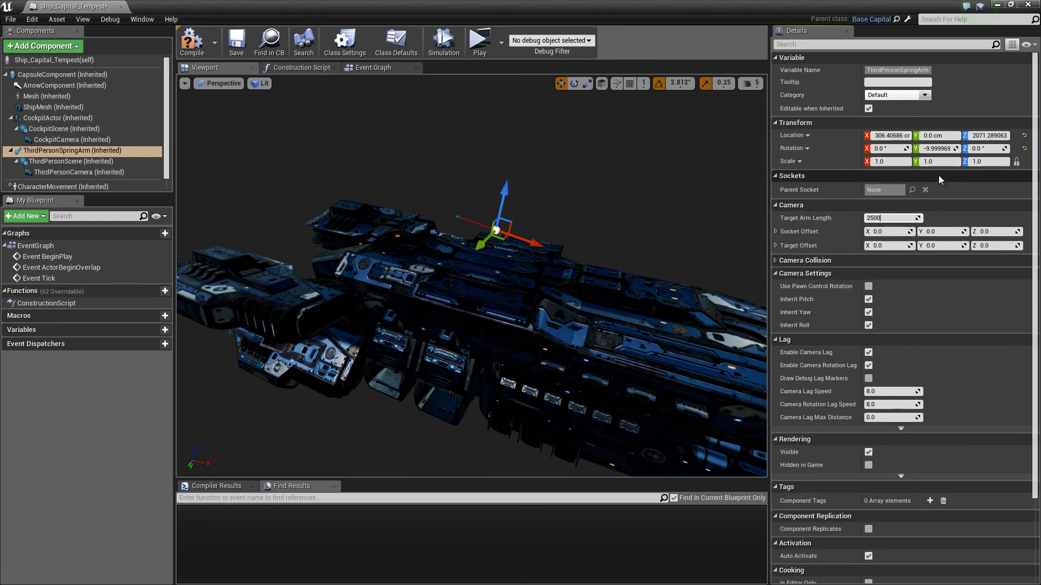
key(Return)
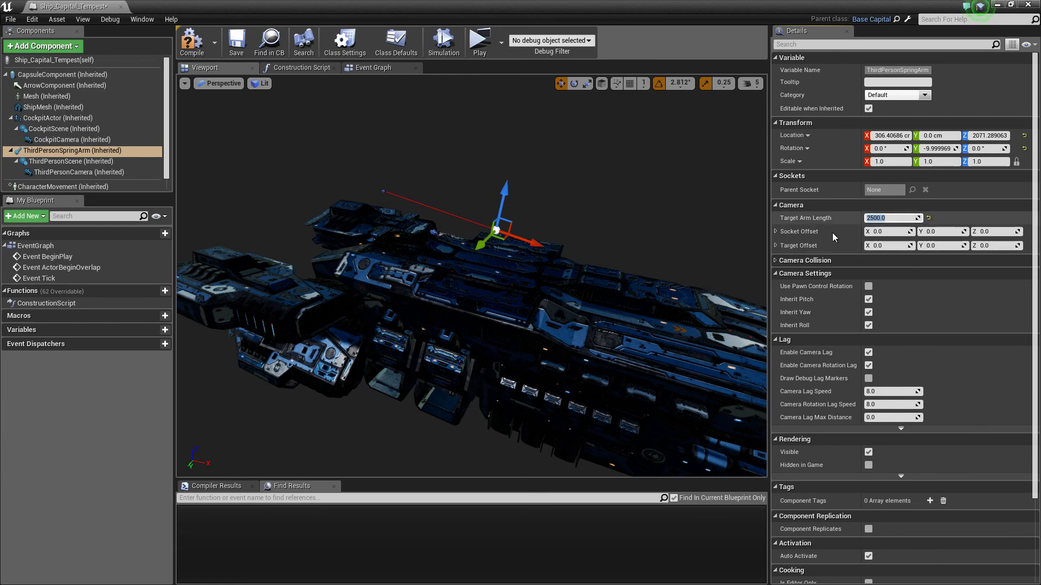
Reduce the ShipMesh component's uniform scale to 20.
key(w)
right_drag(672, 255, 705, 254)
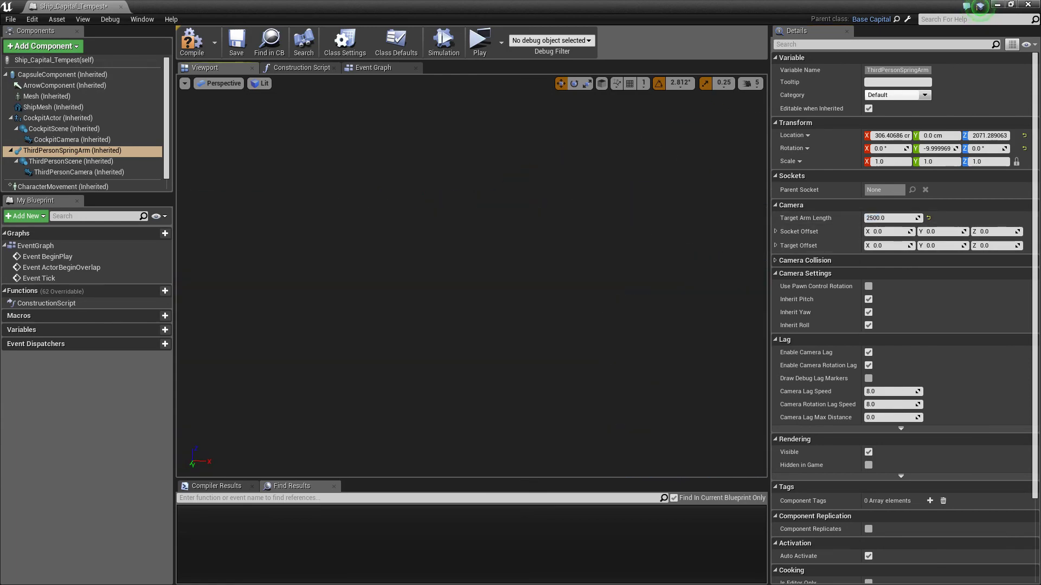
click(750, 83)
right_drag(684, 217, 534, 258)
key(w)
click(535, 258)
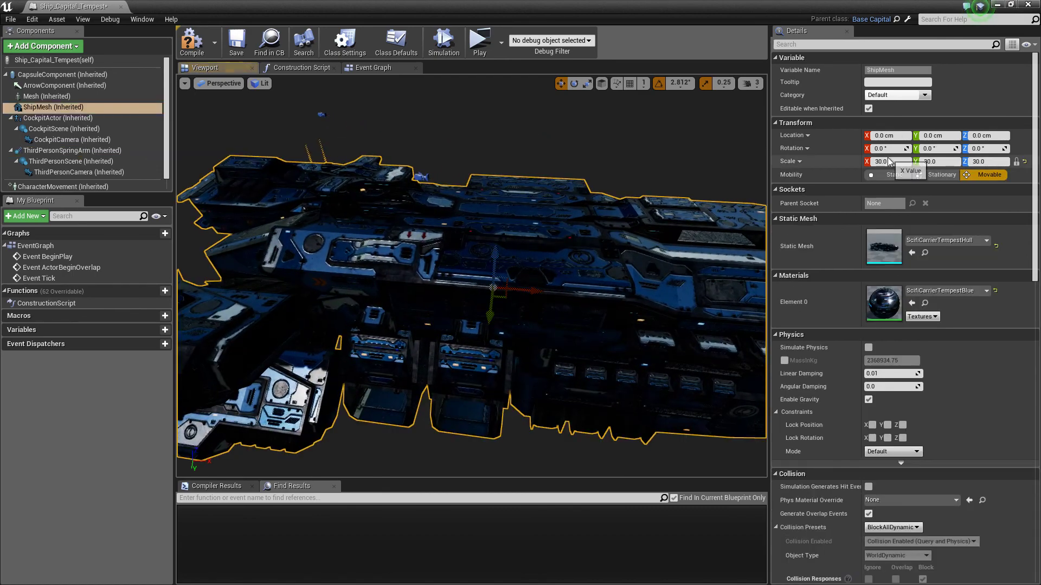
key(Return)
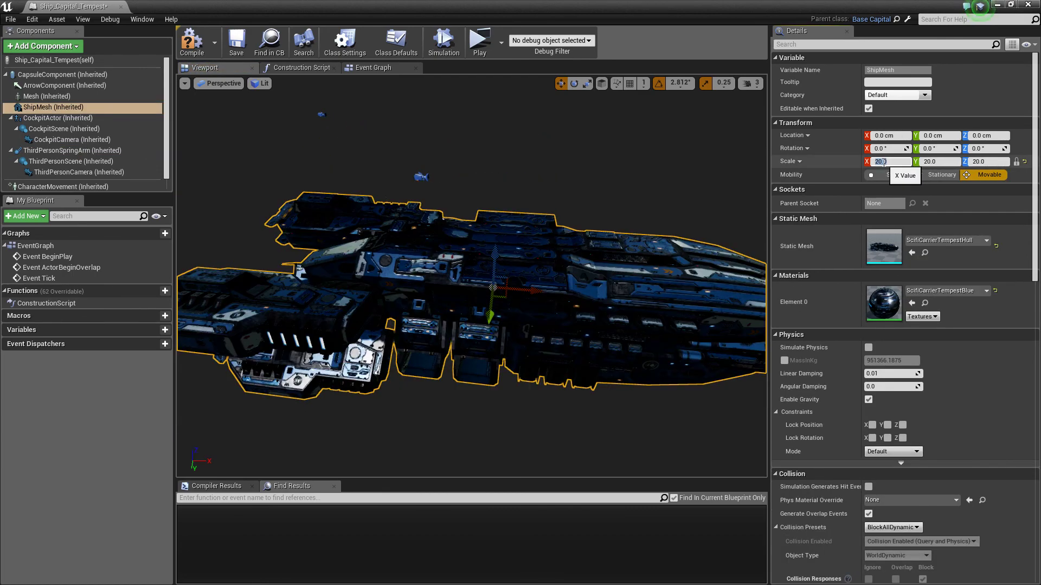
Move the ThirdPersonSpringArm back and down to about X -1038 and Z 1521, and set its Target Arm Length to 3000.
key(w)
right_drag(534, 165, 542, 165)
click(109, 164)
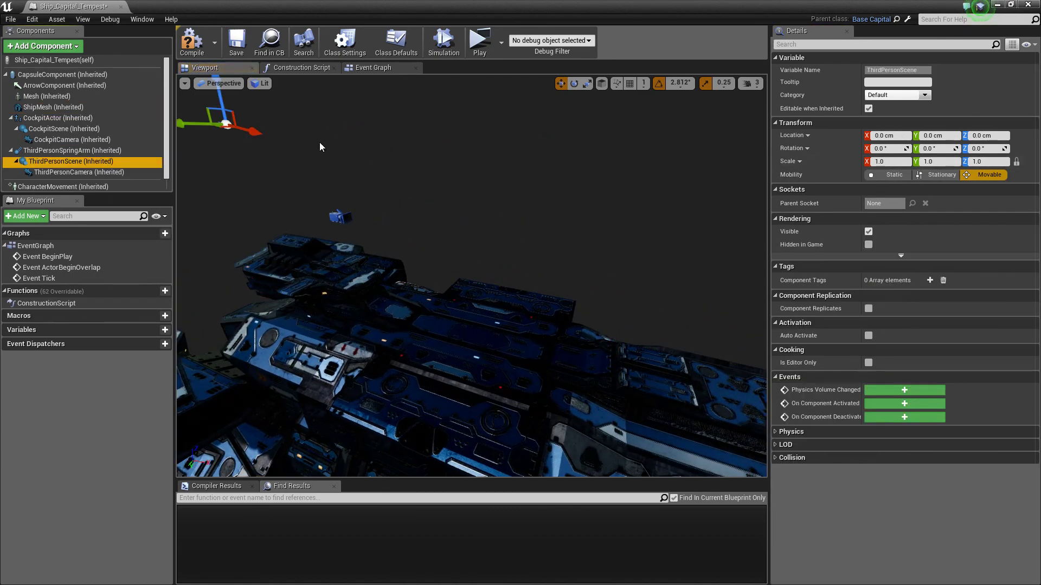
key(s)
right_drag(326, 146, 306, 149)
click(111, 141)
click(113, 151)
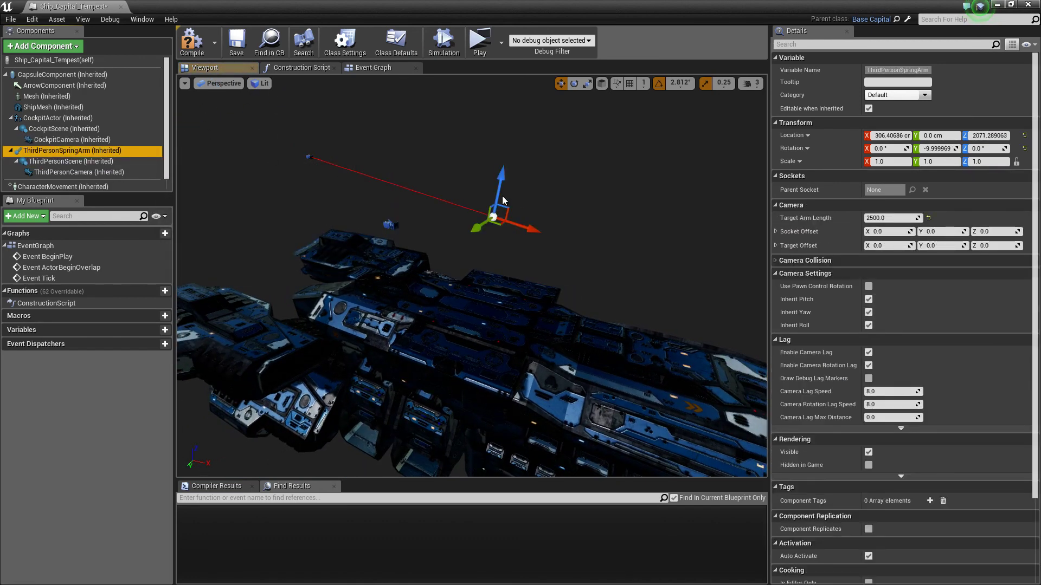
drag(503, 200, 475, 184)
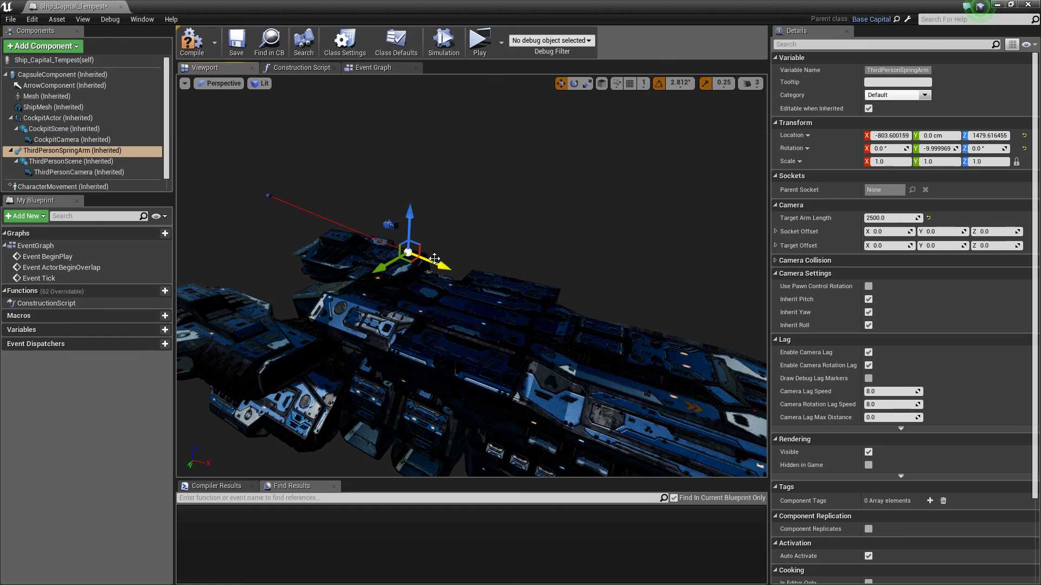
drag(434, 259, 416, 252)
key(s)
right_drag(416, 252, 413, 243)
key(a)
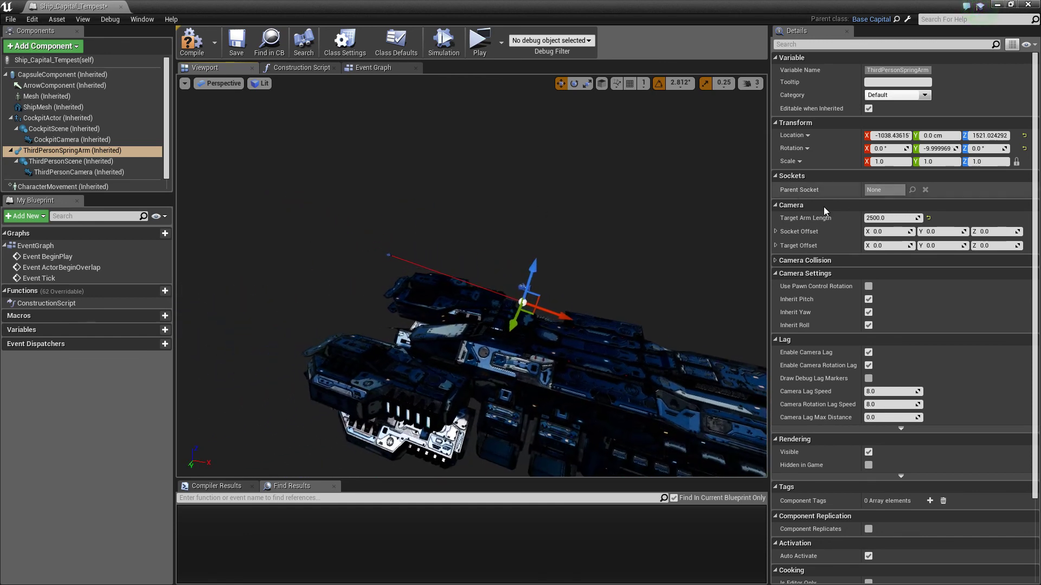
click(900, 218)
text(3000)
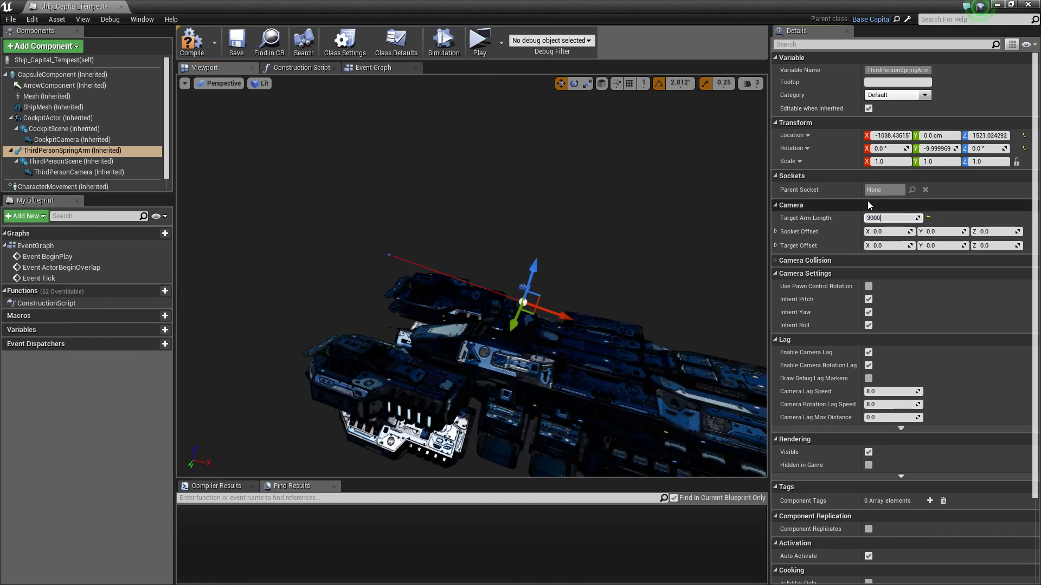
In the class defaults, set Max Camera Distance to 25000 and Camera Zoom Speed to 3.
click(395, 44)
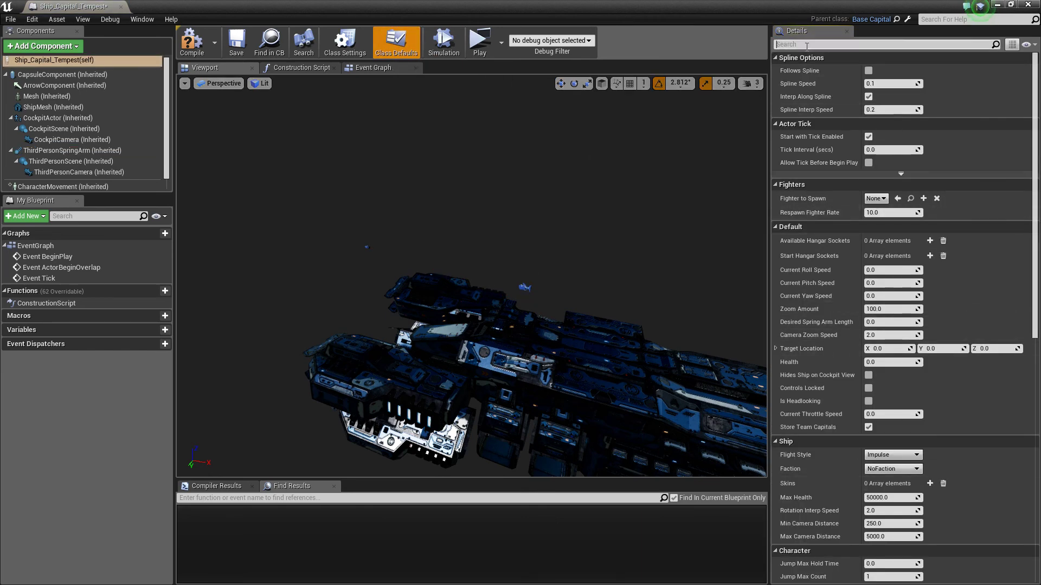
text(max cam)
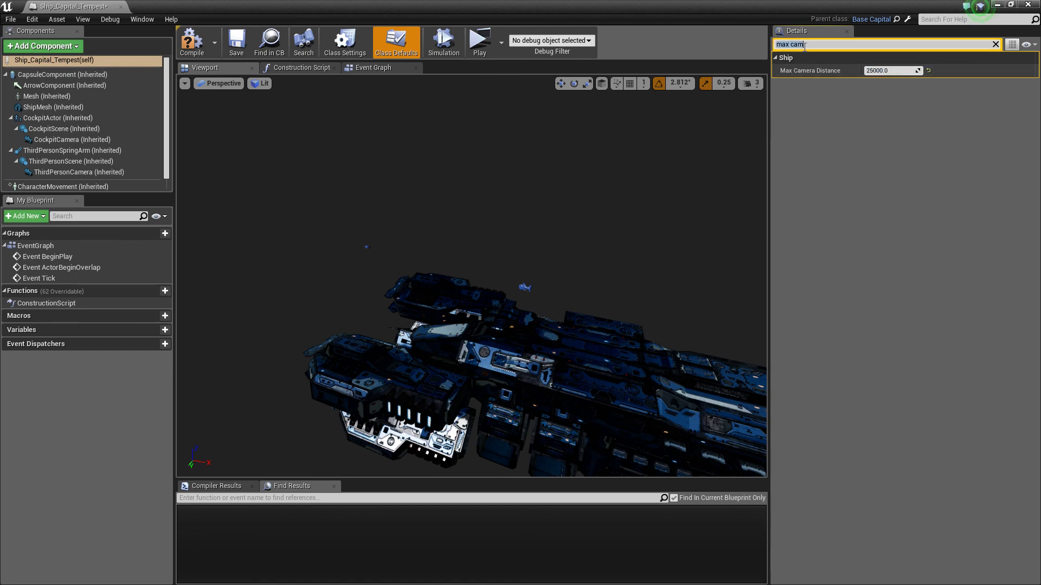
text(camera)
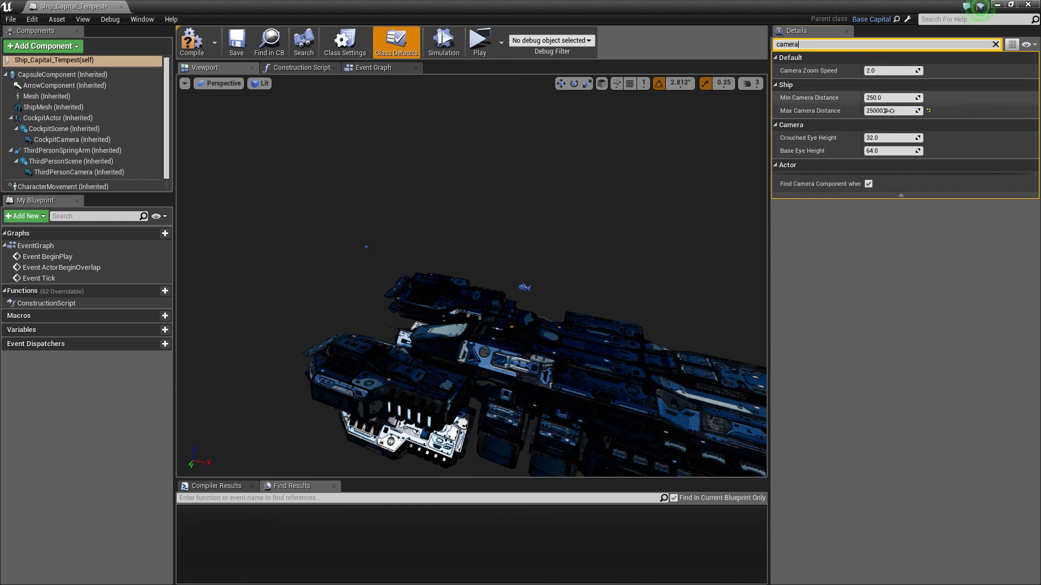
click(894, 71)
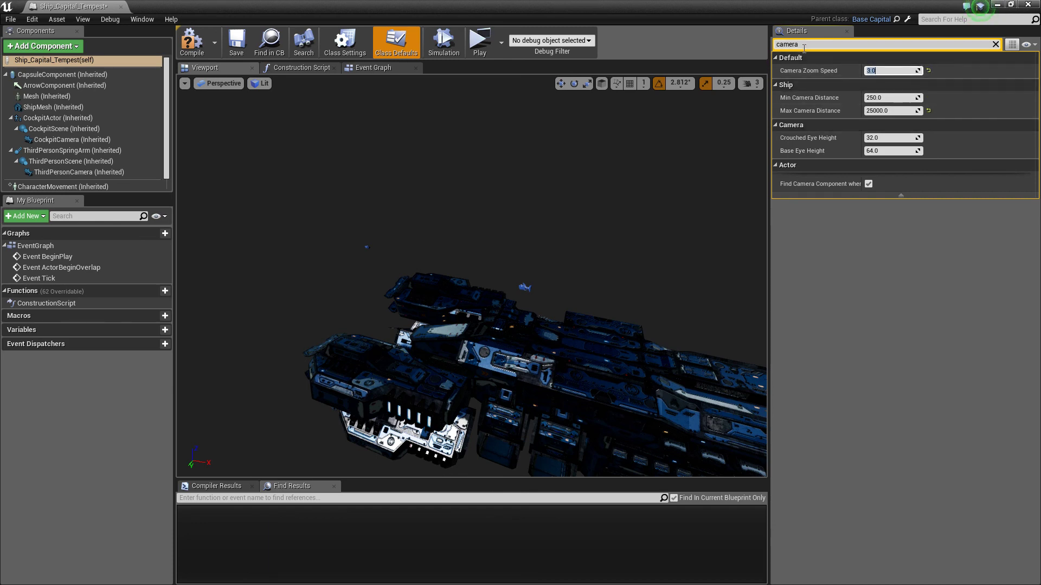
Set the class default Zoom Amount to 250, and compile and save the Blueprint.
key(ctrl+a)
text(zoom)
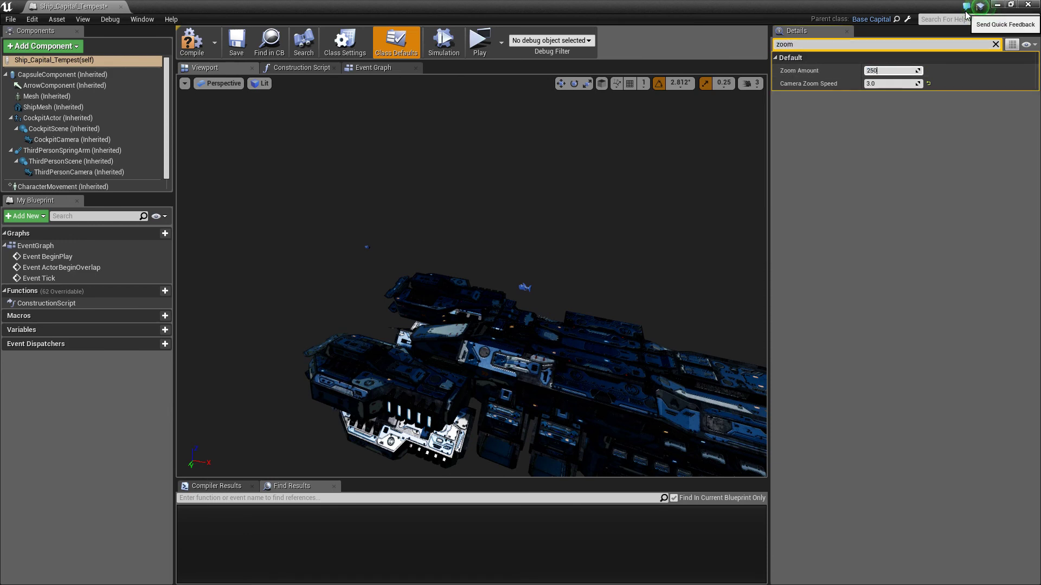
click(192, 41)
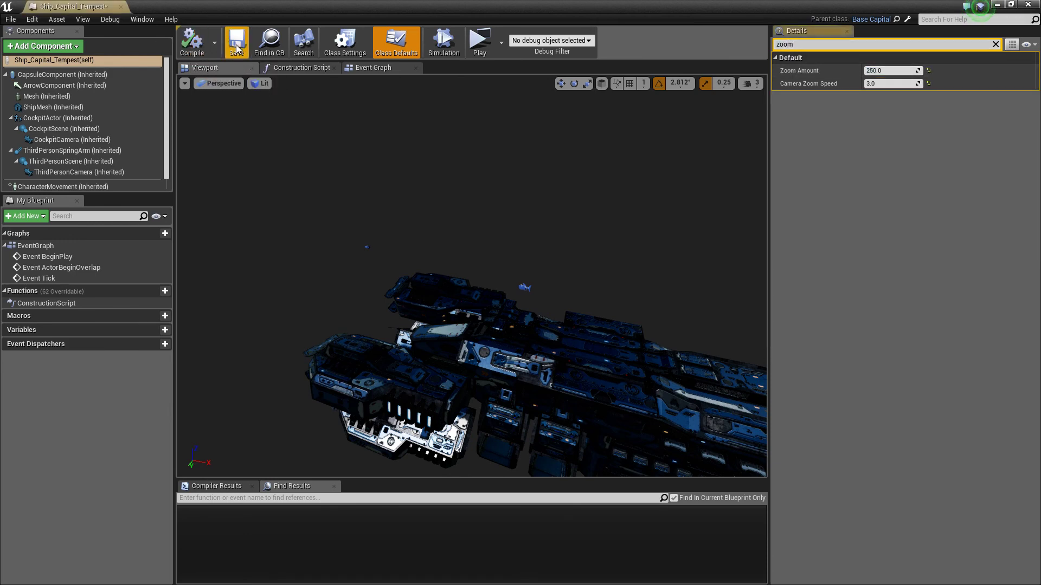
click(236, 41)
Clear the property filter and look over the full list of class defaults and the hull.
key(w)
right_drag(471, 276, 504, 326)
key(ctrl+a)
key(BackSpace)
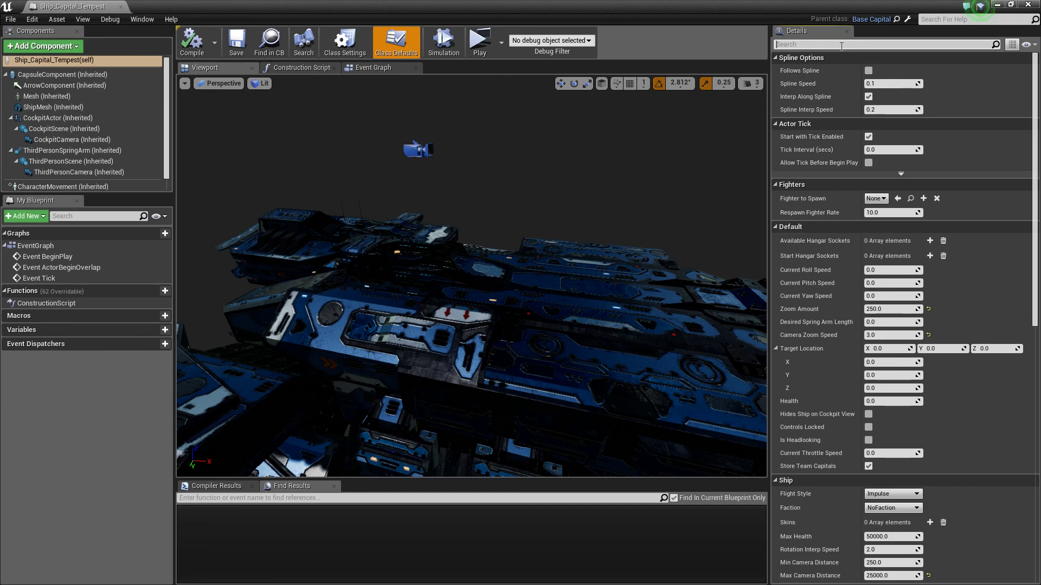
text(zom)
key(ctrl+a)
key(BackSpace)
scroll(442, 167, up, 5)
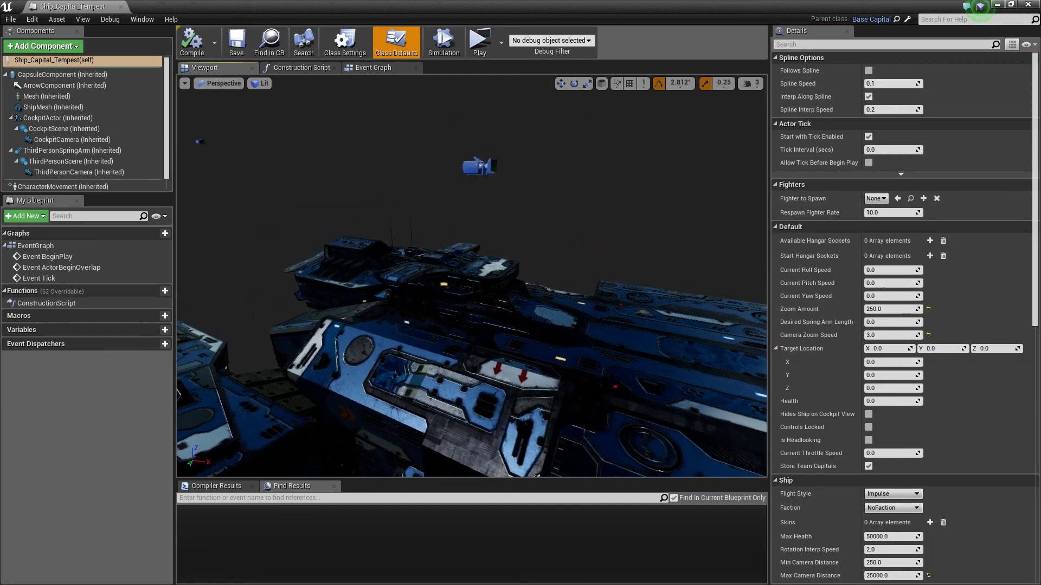
Add a Child Actor component and raise it above the hull to about Z 1084.
click(52, 46)
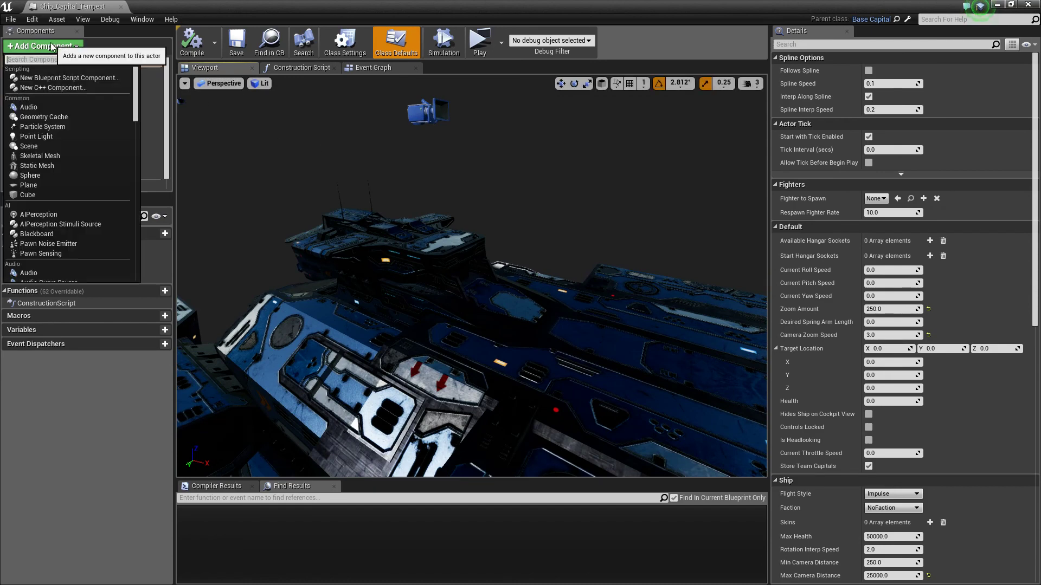
text(ch)
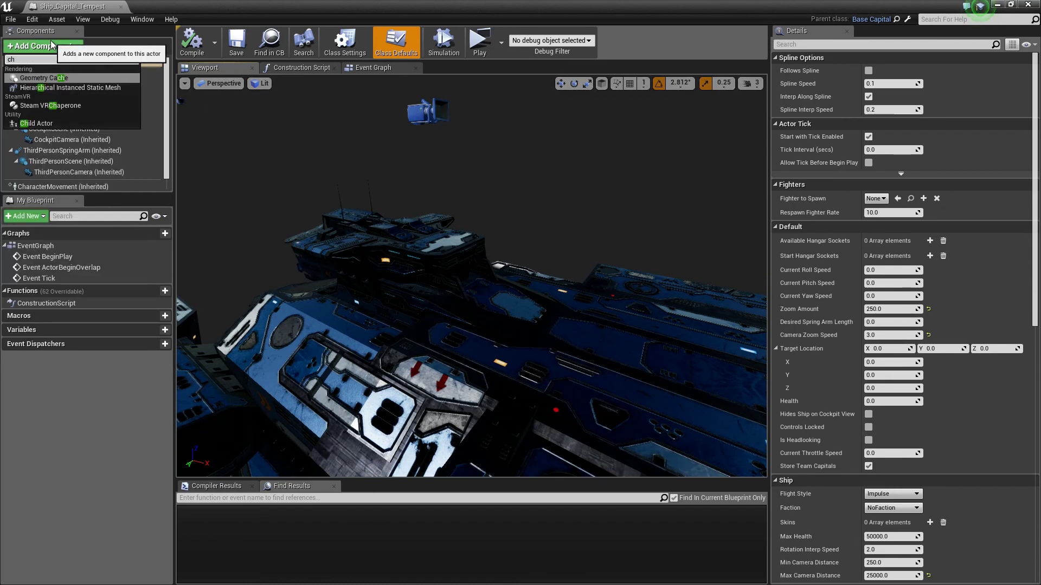
click(36, 123)
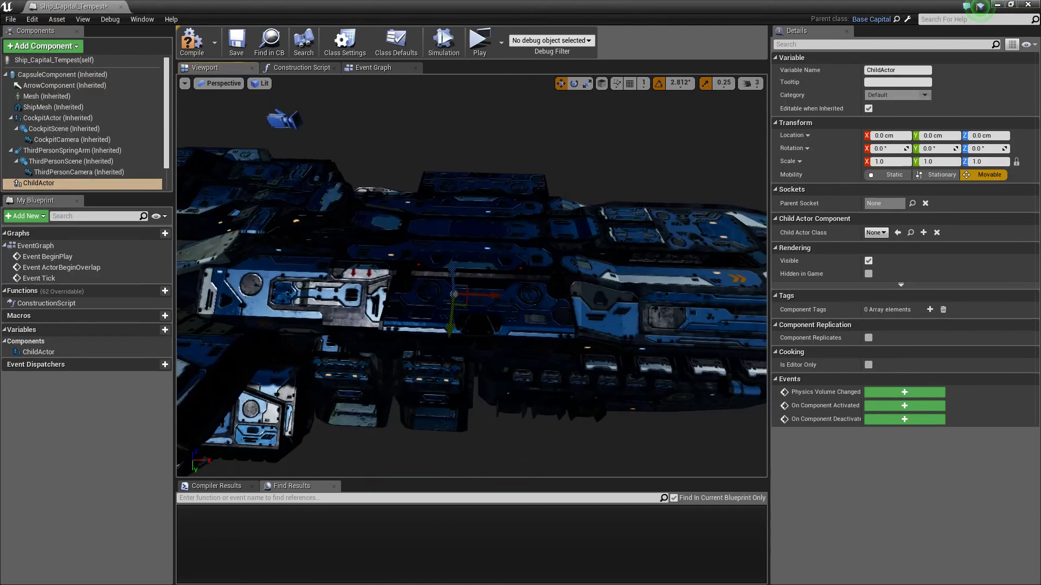
drag(450, 172, 449, 166)
key(w)
right_drag(450, 166, 441, 140)
Set the child actor's class to Turret_Cruiser_MKIII and lower the turret onto the upper deck at about Z 959.
click(873, 233)
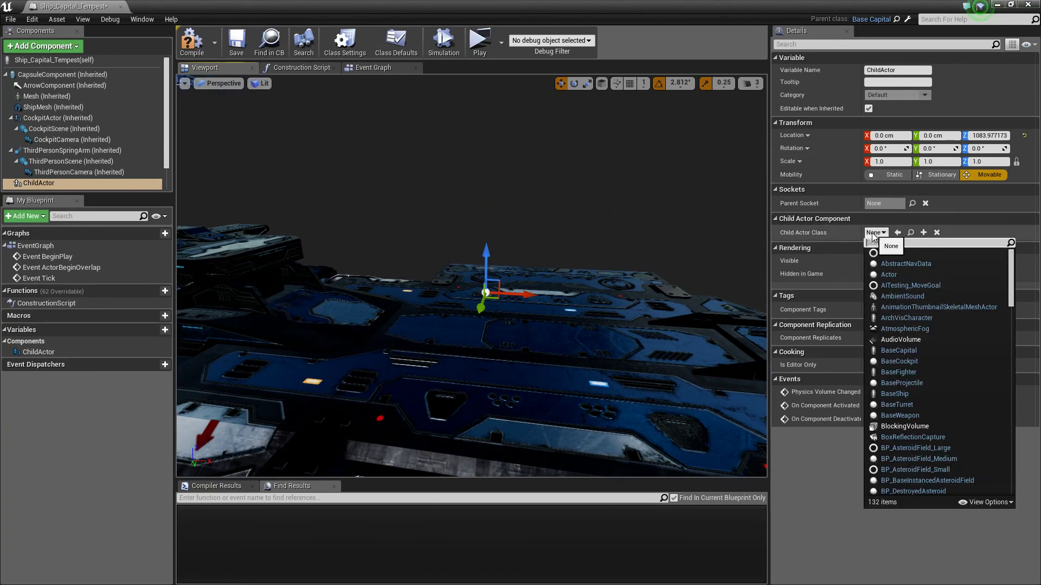
text(mk)
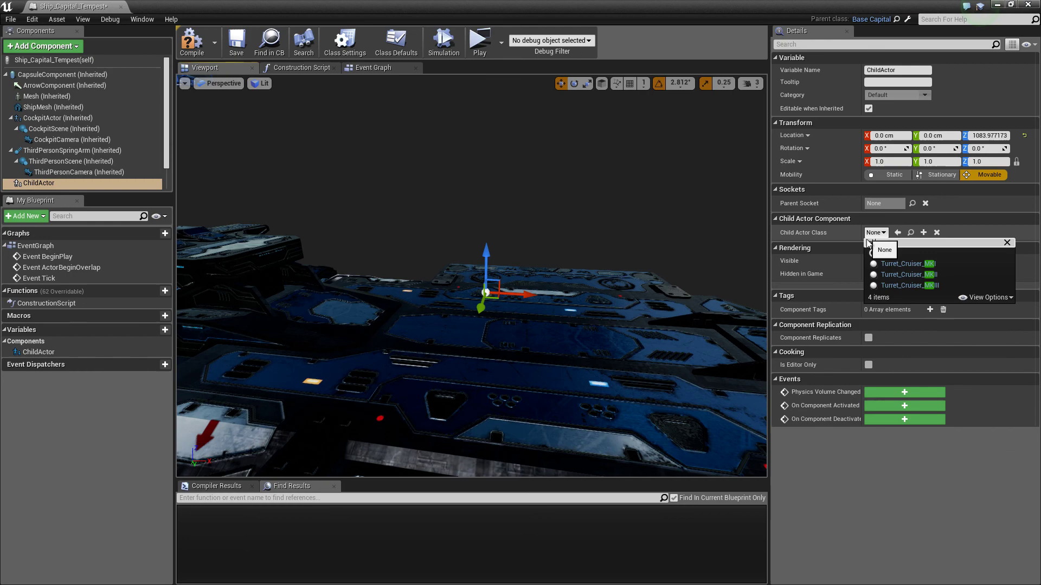
click(922, 284)
mouse_move(474, 220)
right_down()
mouse_move(470, 239)
mouse_move(474, 220)
right_up()
mouse_move(478, 330)
right_down()
mouse_move(479, 314)
mouse_move(478, 330)
right_up()
drag(448, 267, 448, 289)
right_drag(449, 298, 449, 298)
drag(445, 388, 446, 380)
mouse_move(484, 369)
right_down()
mouse_move(442, 393)
mouse_move(484, 369)
right_up()
Duplicate the turret across the upper deck, with a forward pair at about X 1534, Y 109 and Y -186, Z 1173.
key(ctrl+w)
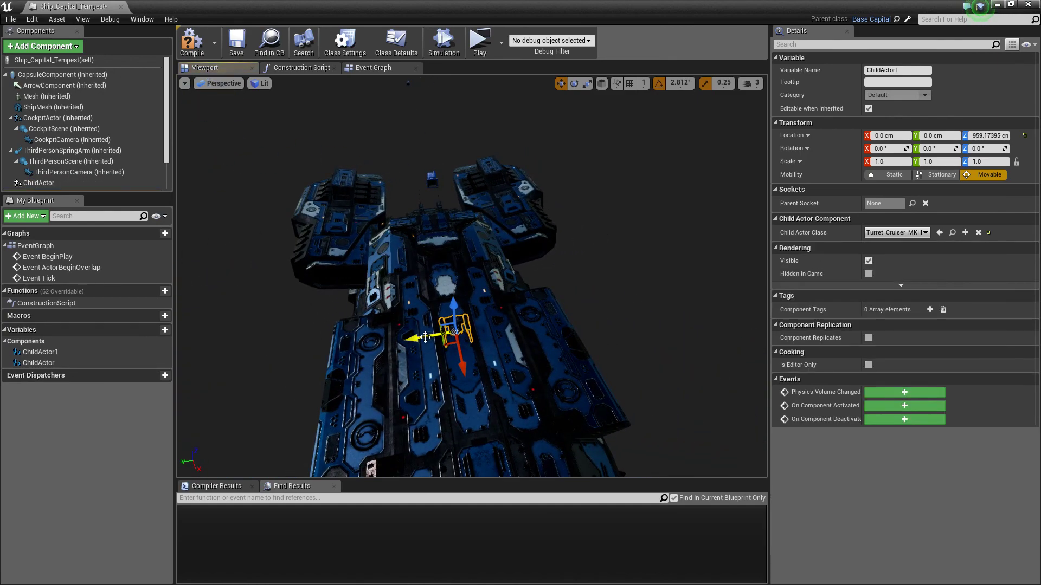
alt+drag(530, 331, 378, 331)
alt+drag(359, 375, 354, 437)
right_drag(438, 329, 438, 330)
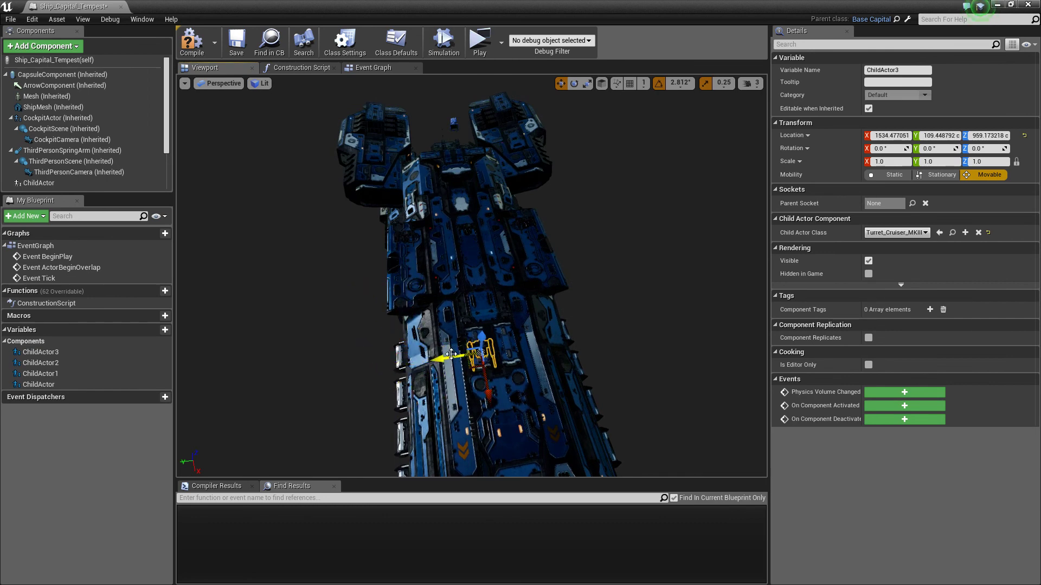
alt+drag(463, 347, 490, 340)
right_drag(552, 332, 564, 330)
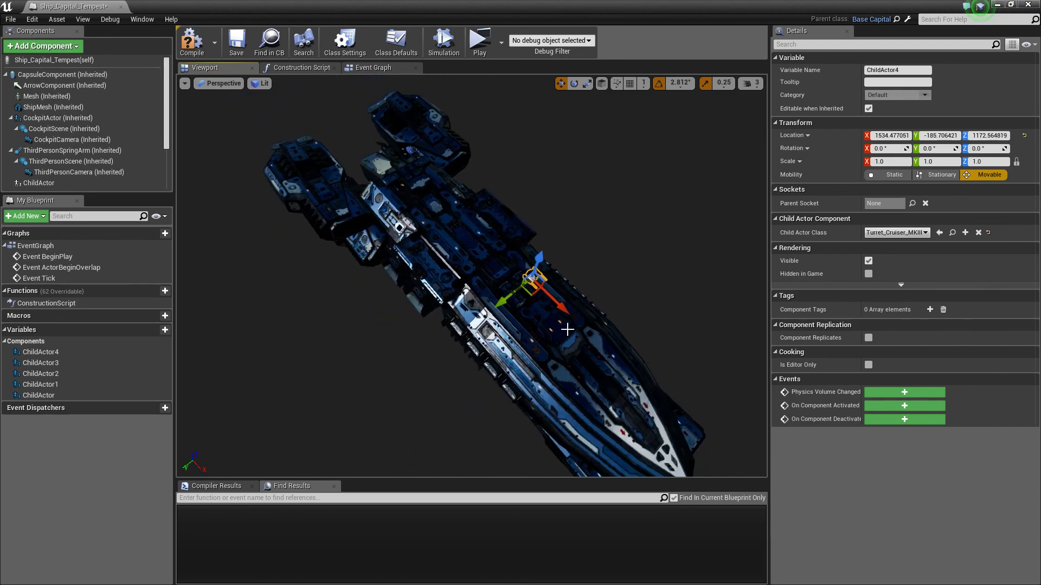
Duplicate a turret farther forward near the hull's centreline at about X 2151, Y 32, and lower it to about Z 1028.
alt+drag(559, 307, 560, 308)
alt+drag(586, 348, 595, 355)
right_drag(595, 355, 501, 223)
drag(491, 207, 493, 248)
right_drag(509, 268, 471, 297)
drag(444, 331, 495, 383)
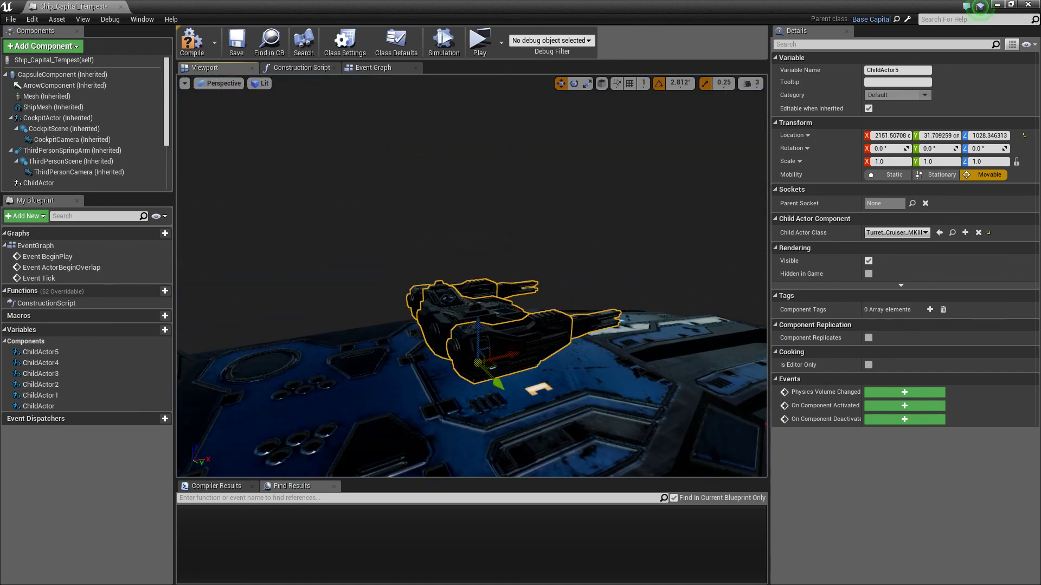
Select both floating turrets of the forward pair and lower them together onto the deck.
right_drag(494, 383, 396, 275)
click(377, 233)
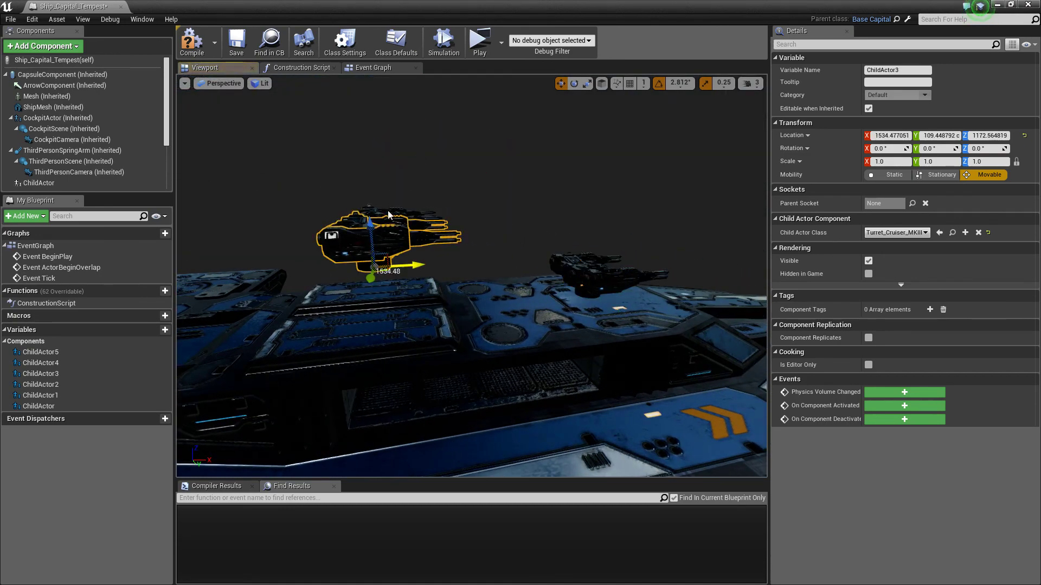
ctrl+click(389, 213)
drag(370, 224, 374, 283)
right_drag(375, 283, 564, 285)
Lower the foremost turret to about Z 1005 so it sits on the deck, and compile and save the Blueprint.
key(e)
click(492, 320)
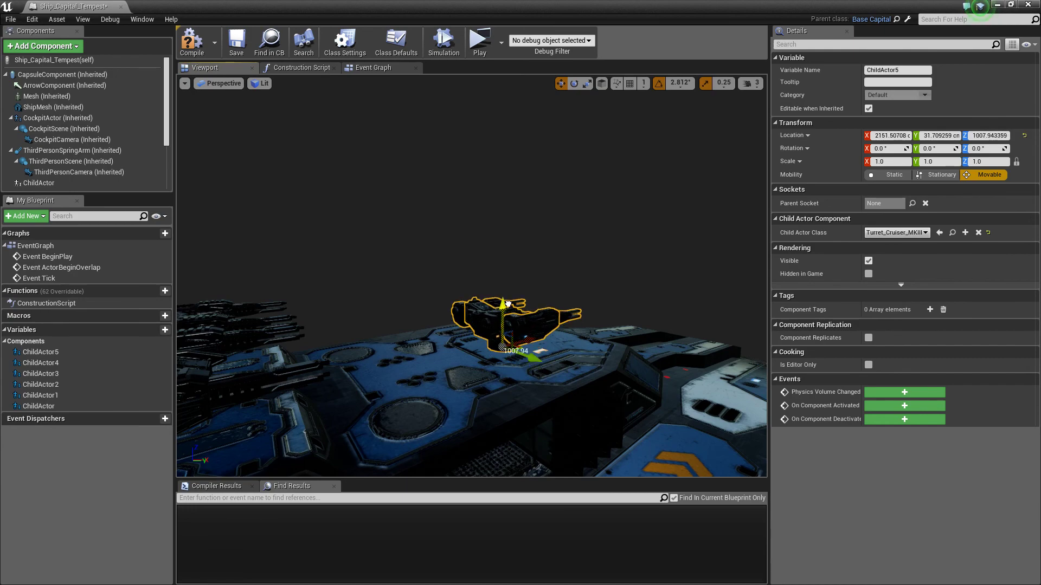
right_drag(508, 305, 466, 306)
right_drag(241, 137, 242, 137)
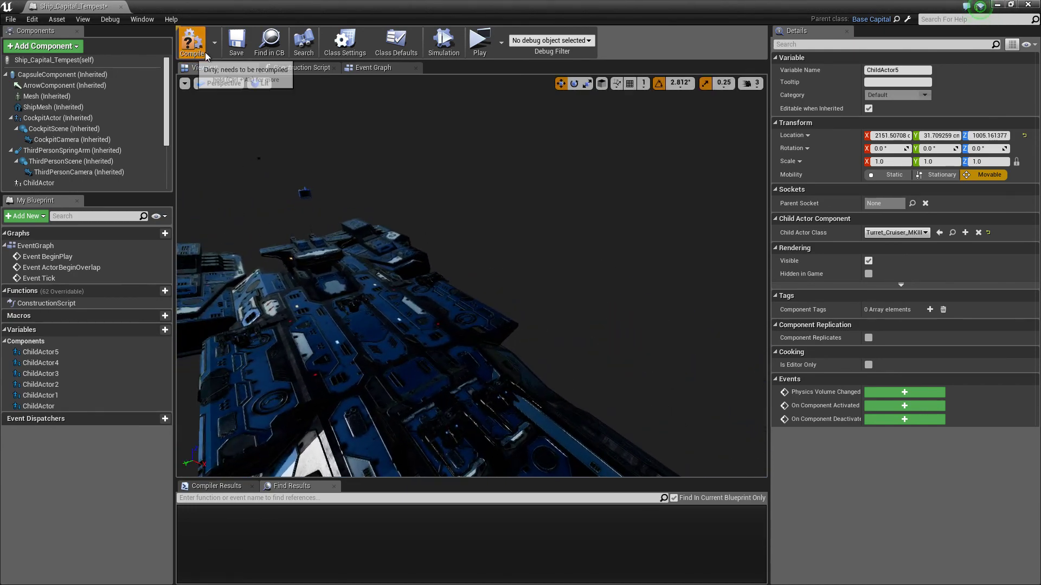
click(236, 43)
click(301, 68)
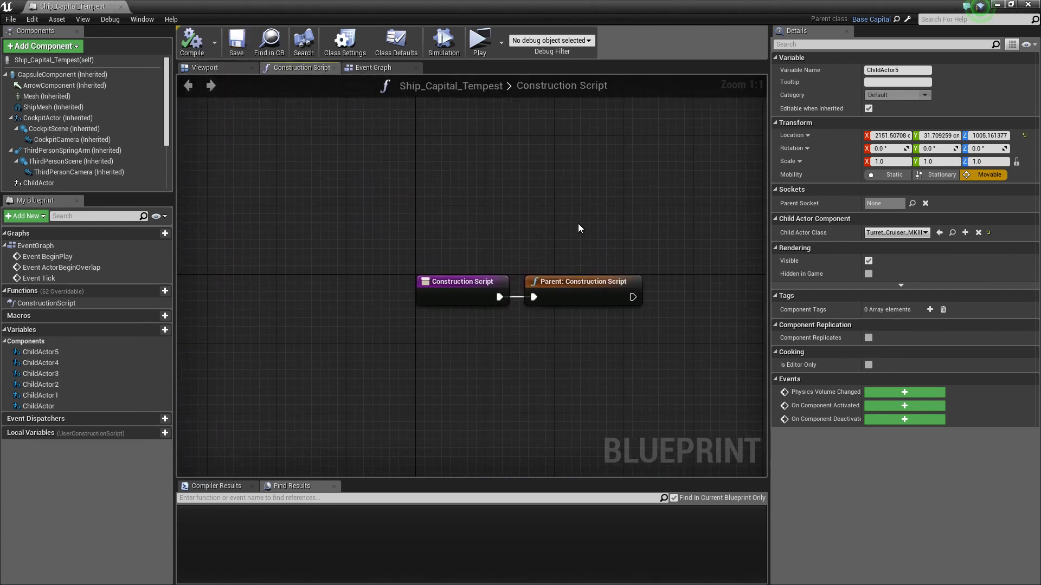
drag(348, 264, 466, 248)
text(set skins)
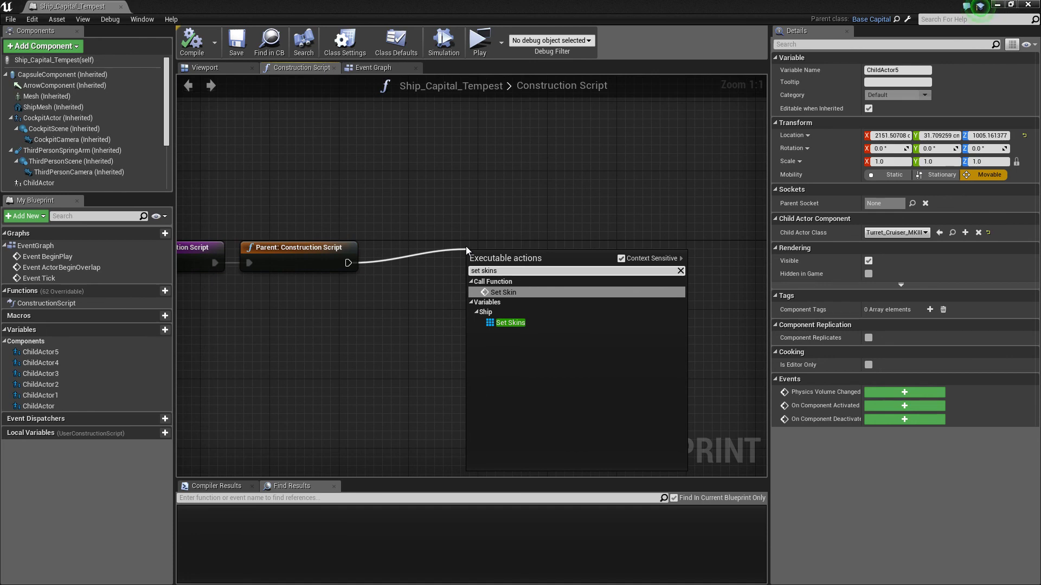
key(BackSpace)
key(Return)
right_drag(466, 248, 542, 221)
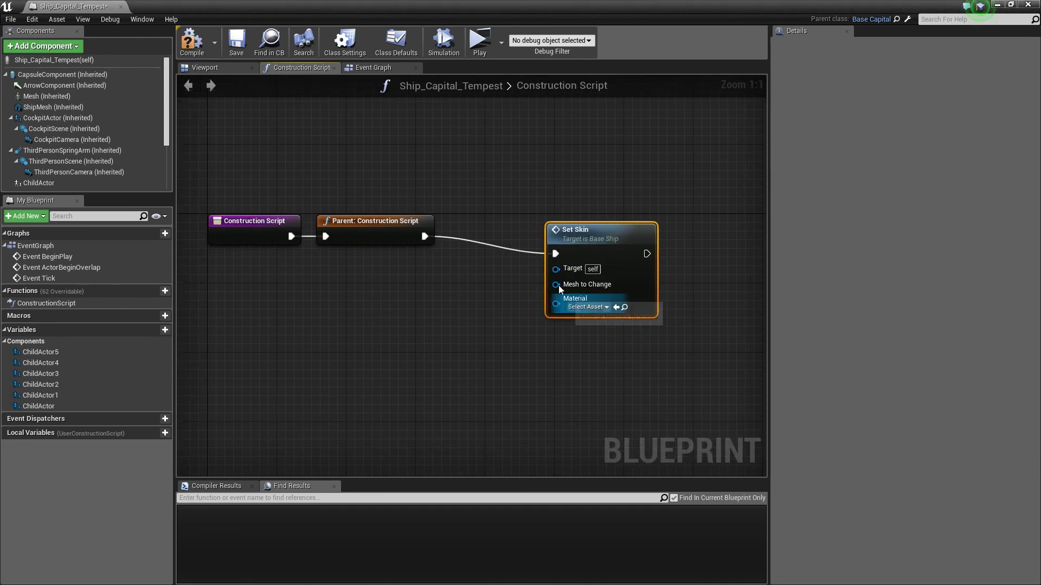
drag(573, 233, 573, 223)
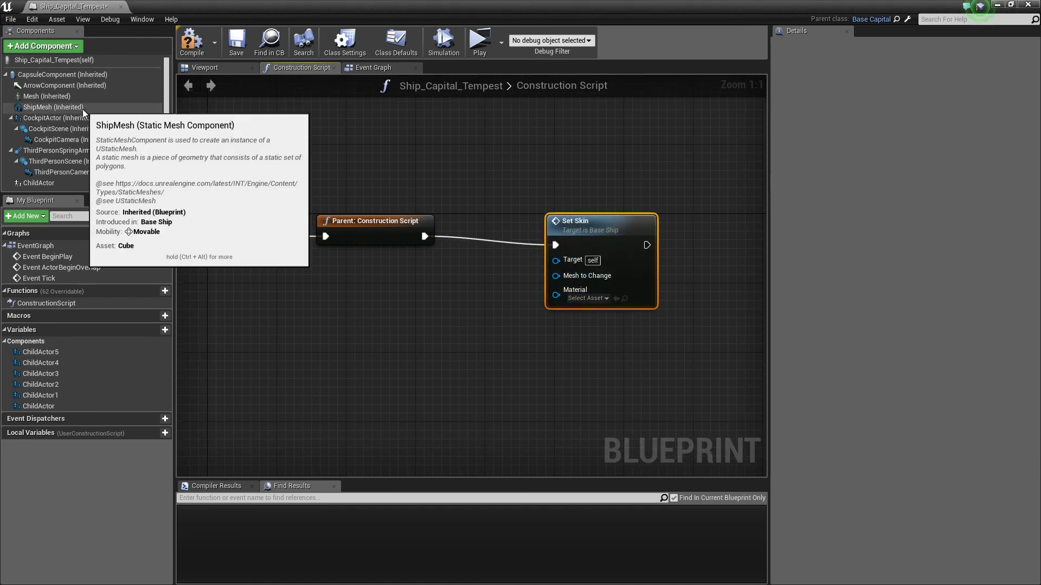
key(Delete)
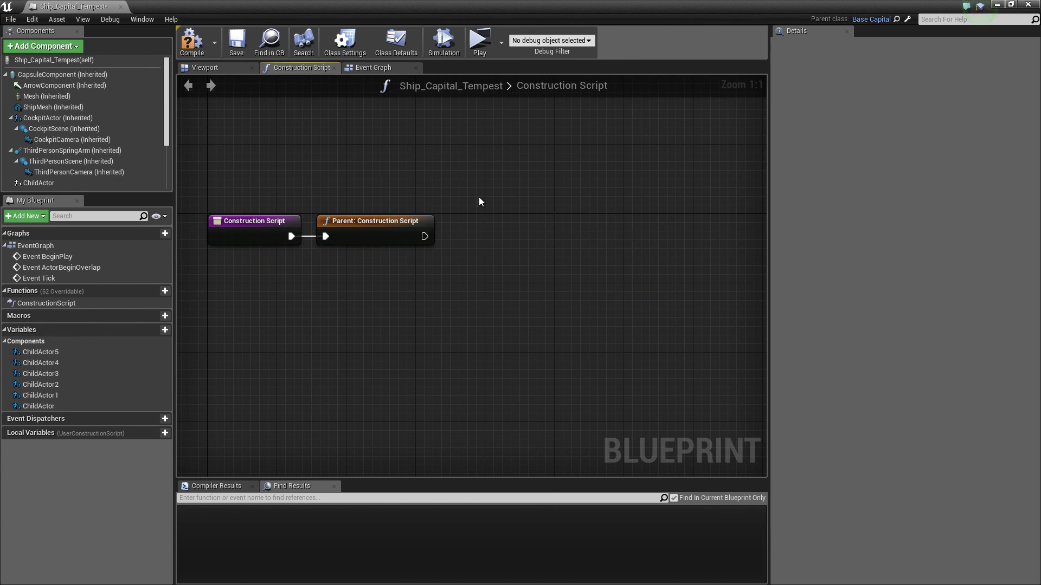
click(194, 54)
right_drag(328, 251, 421, 293)
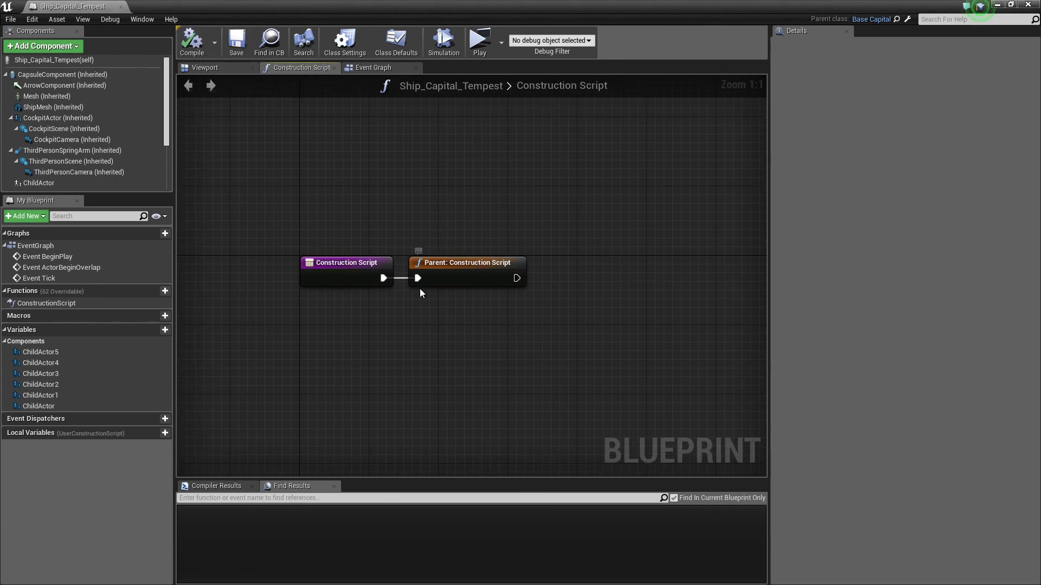
Add three elements to the Skins array in the class defaults.
click(402, 41)
click(802, 44)
text(s)
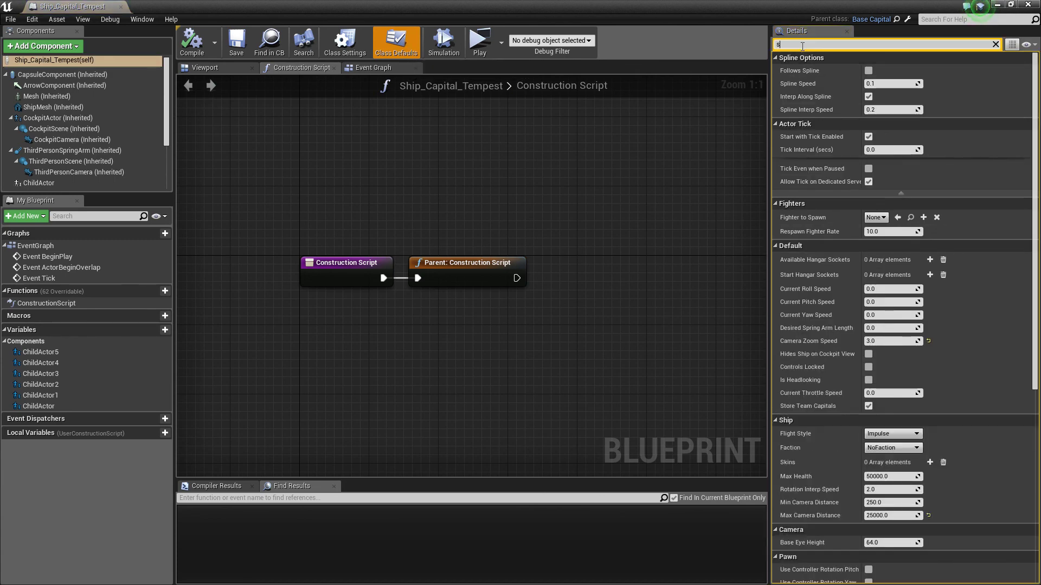
text(kins)
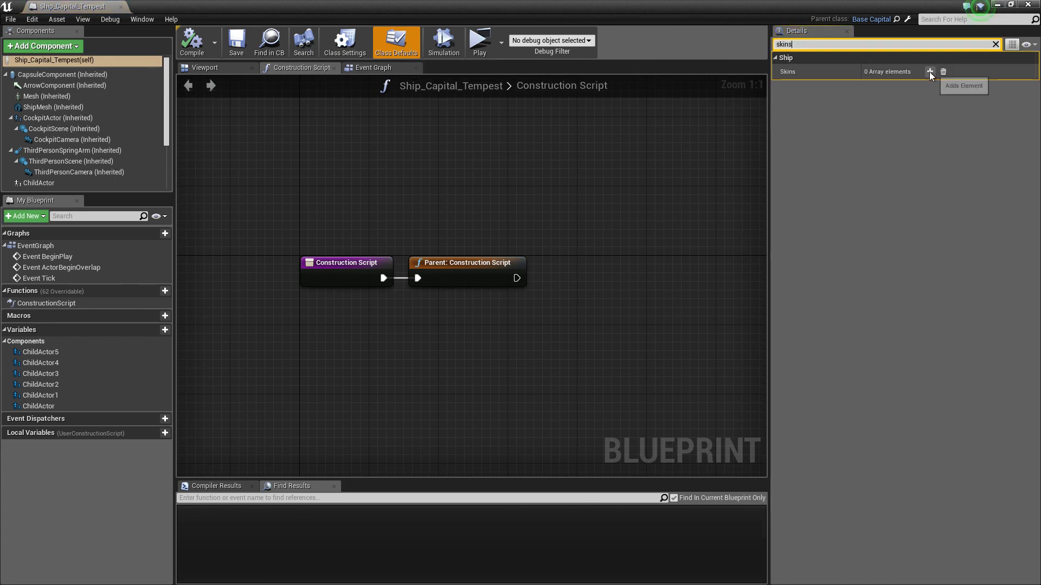
click(930, 72)
click(929, 72)
click(930, 72)
Assign the ScifiCarrierTempestBlack material to element 0 of the Skins array.
click(909, 97)
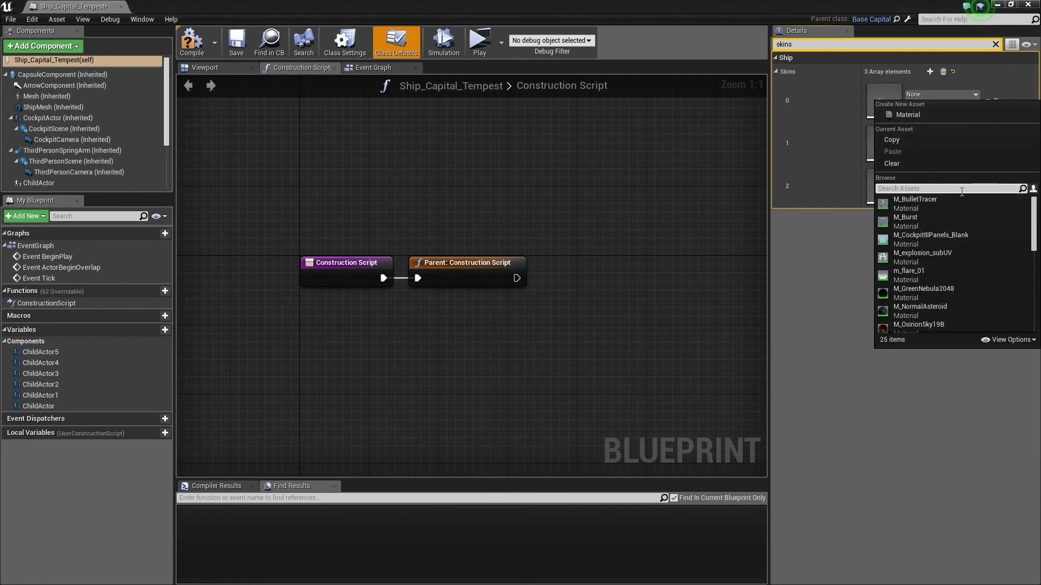
text(black)
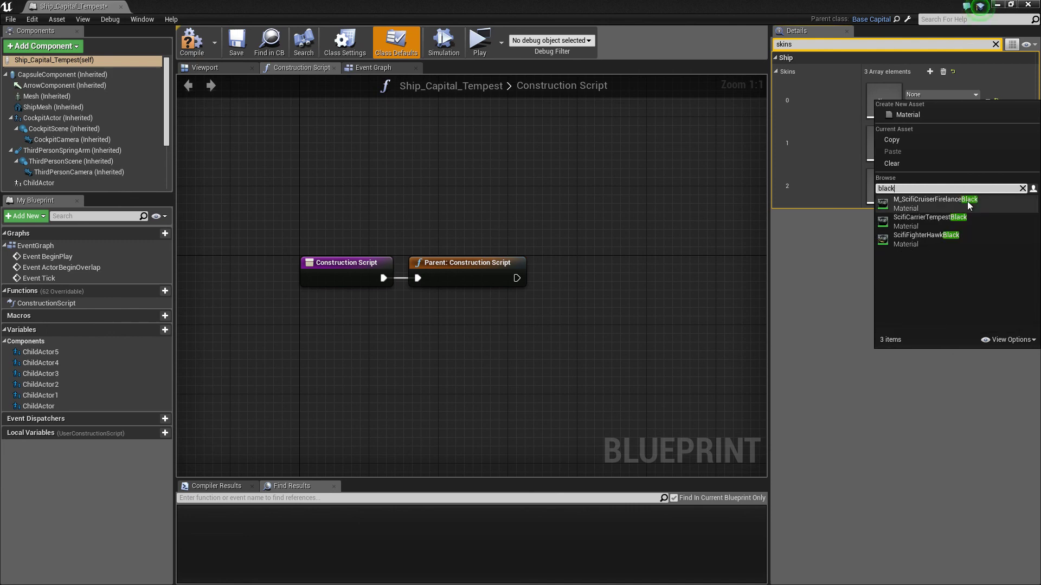
click(964, 217)
Assign the ScifiCarrierTempestBlue material to element 1 of the Skins array.
click(918, 139)
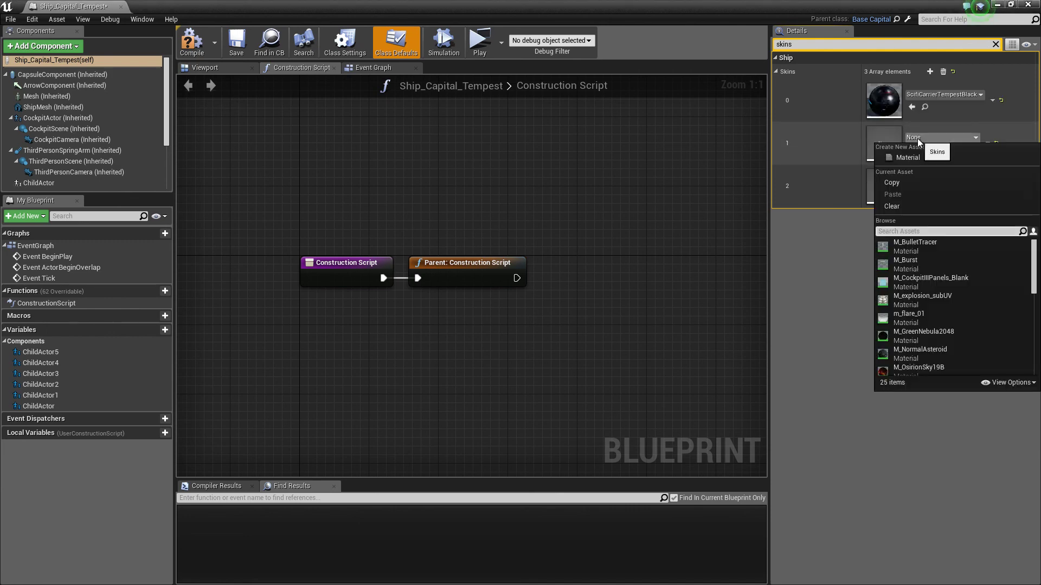
text(blu)
text(se)
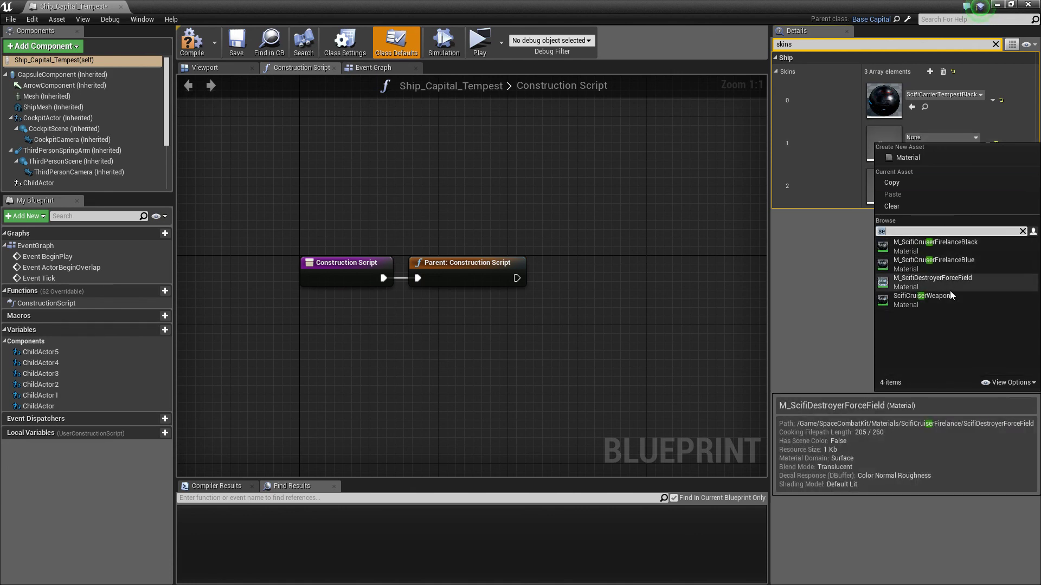
key(ctrl+a)
text(blue)
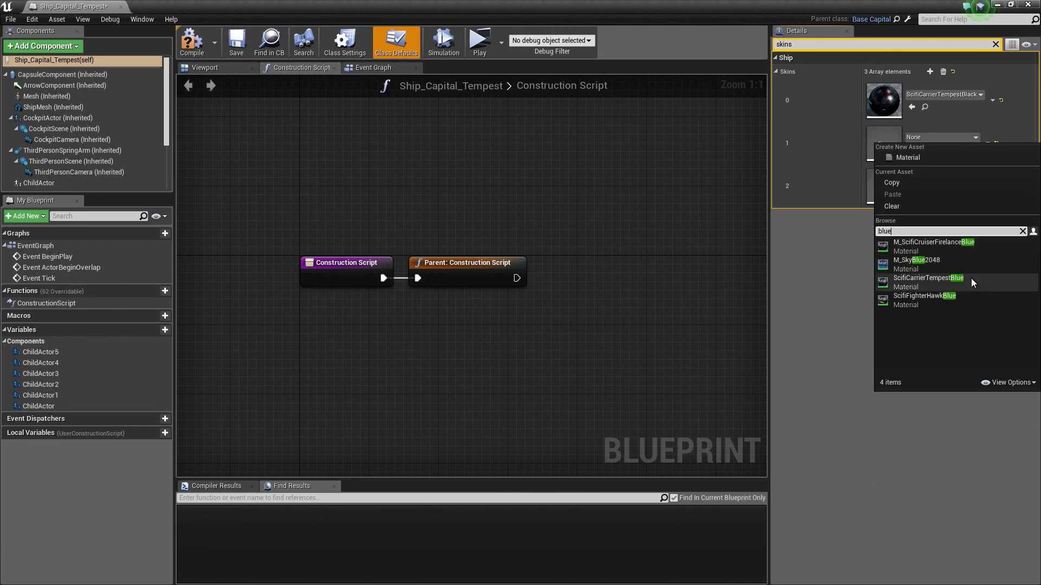
click(970, 278)
Assign ScifiCarrierTempestBlack to element 2 of the Skins array and save the Blueprint.
click(917, 182)
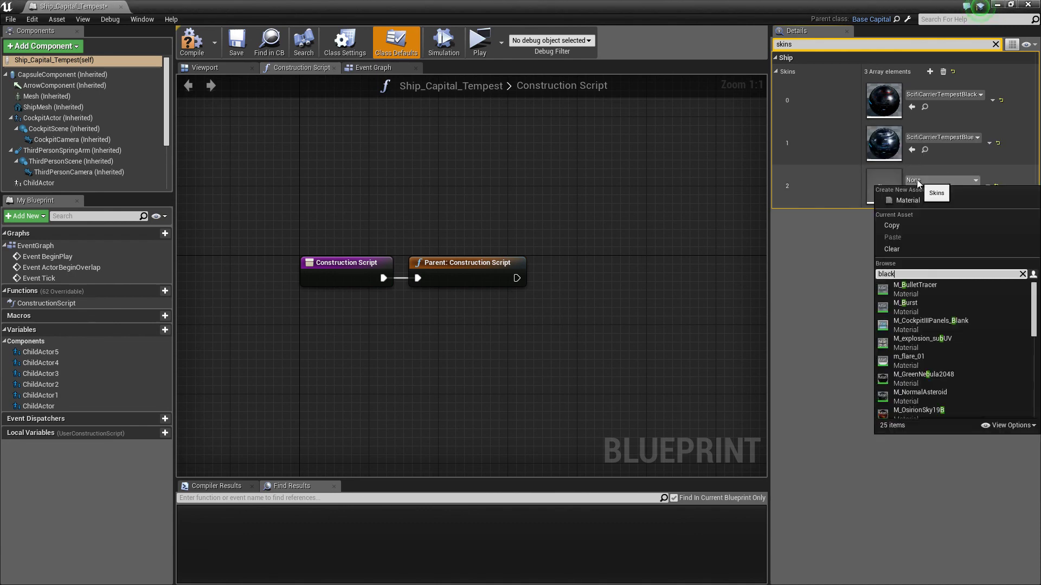
click(939, 304)
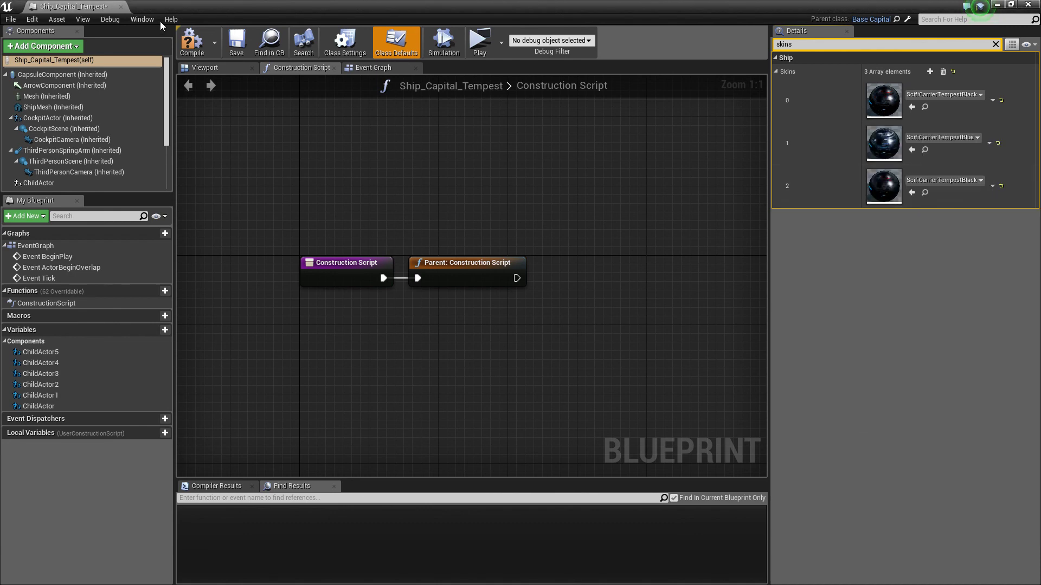
click(228, 45)
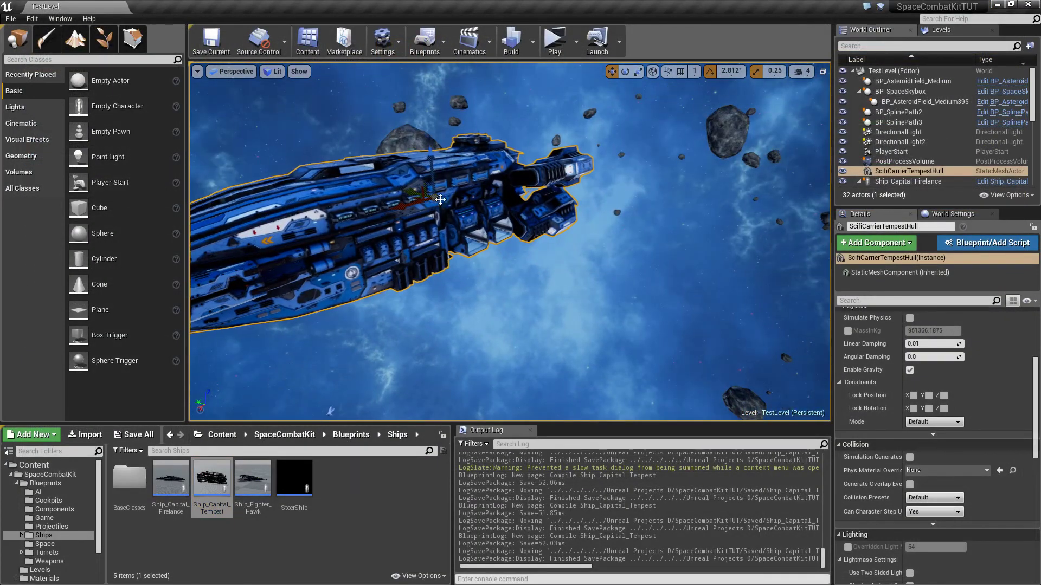
Replace the ScifiCarrierTempestHull static mesh in TestLevel with an instance of the Ship_Capital_Tempest Blueprint.
key(Delete)
drag(214, 476, 478, 272)
right_drag(478, 273, 494, 286)
key(s)
drag(442, 257, 361, 205)
key(w)
right_drag(362, 205, 374, 201)
key(a)
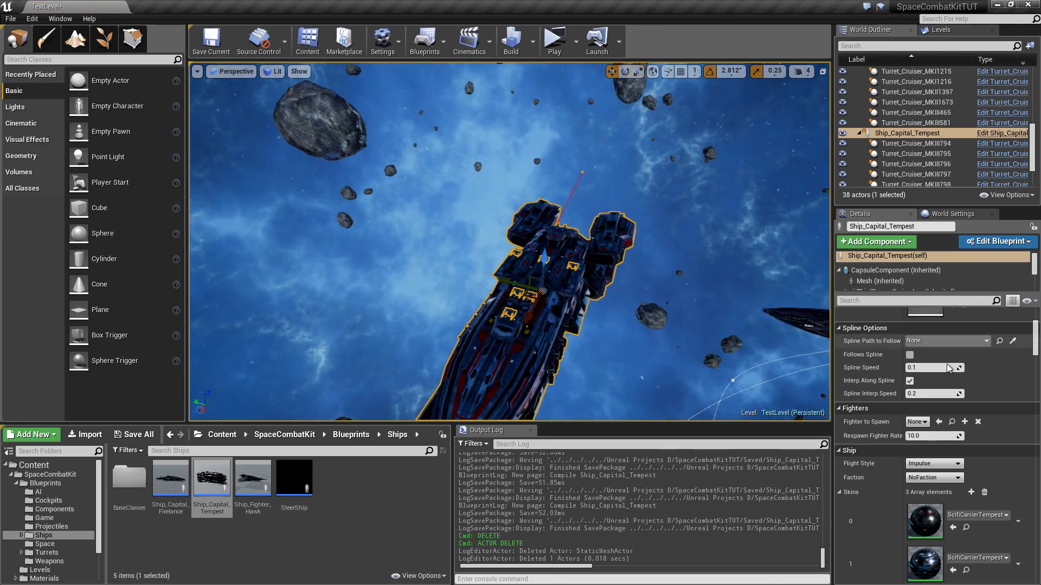
Test the placed ship's faction skins with Security and Pirate, and leave its Faction set to Security.
scroll(948, 368, down, 3)
key(f)
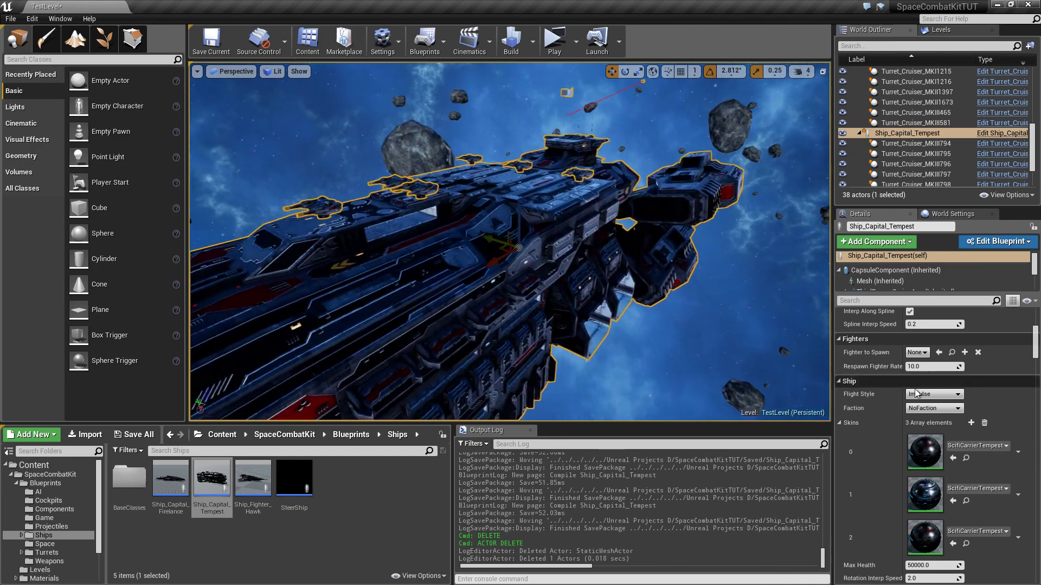
click(940, 408)
click(934, 425)
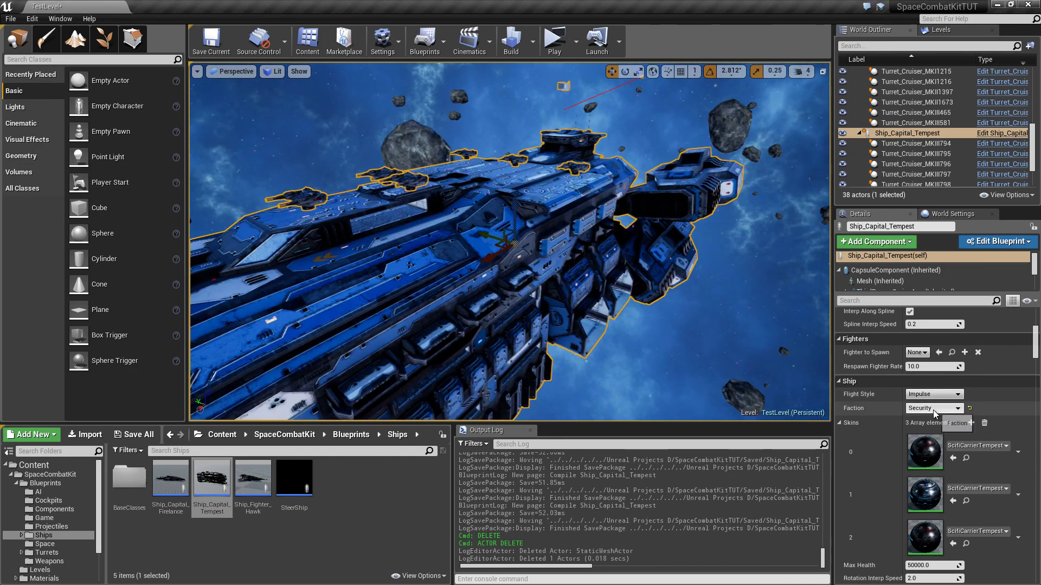
click(927, 432)
click(927, 409)
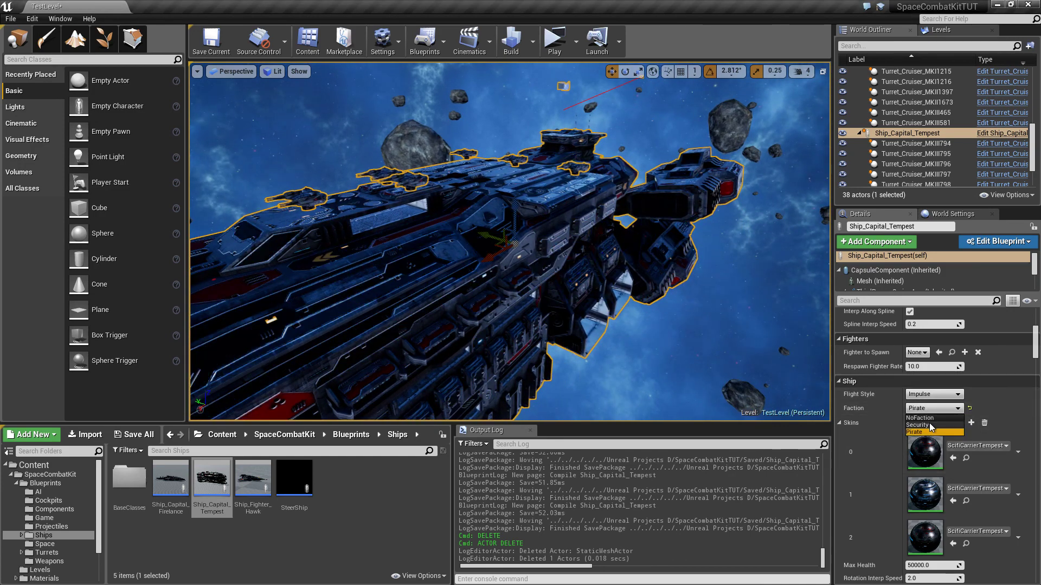
click(930, 426)
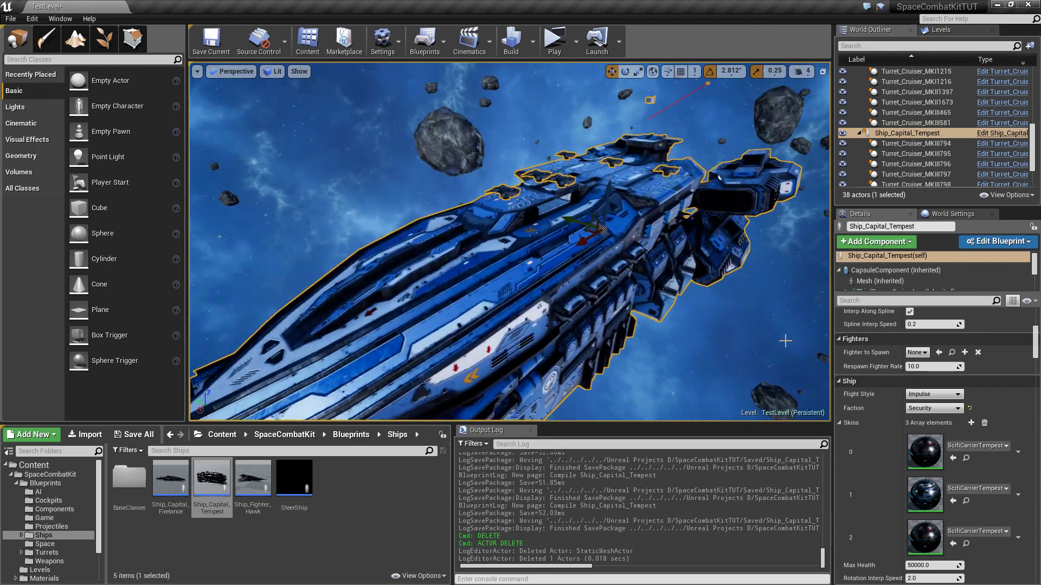
Set the placed ship's Auto Possess Player to Player 0 and save the level.
scroll(979, 325, down, 3)
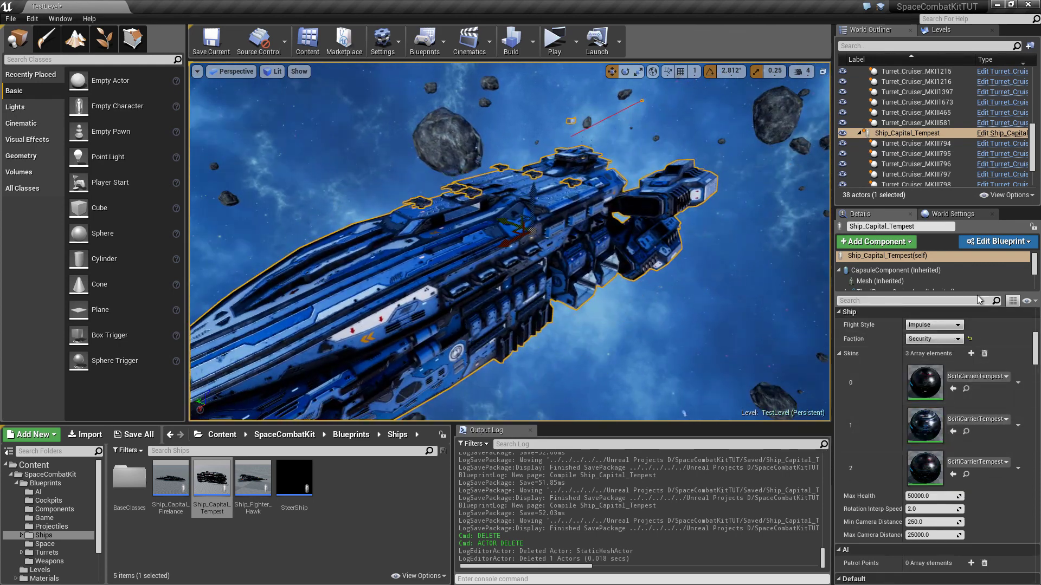
scroll(982, 362, down, 9)
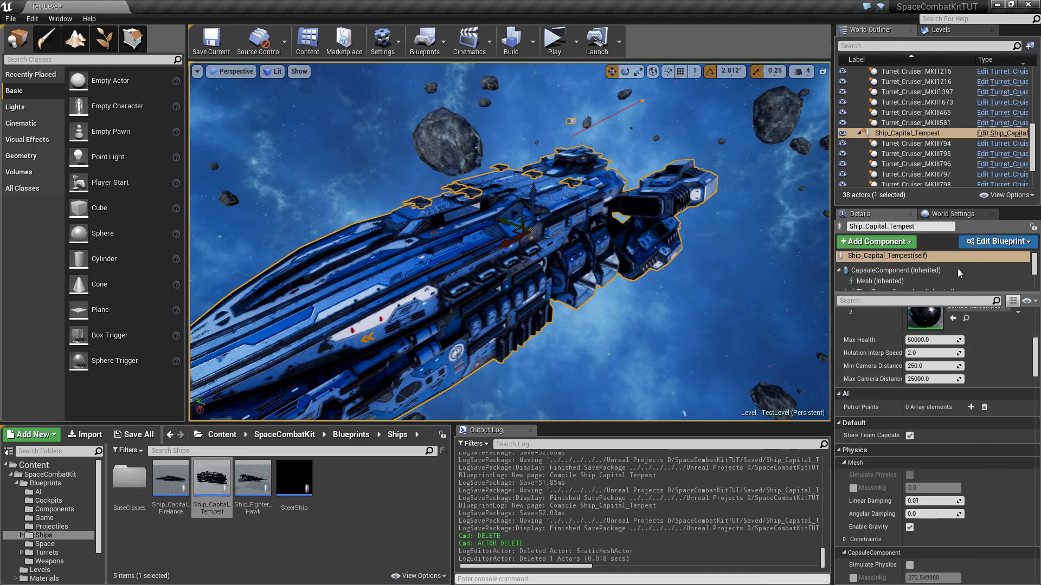
drag(1035, 356, 1030, 309)
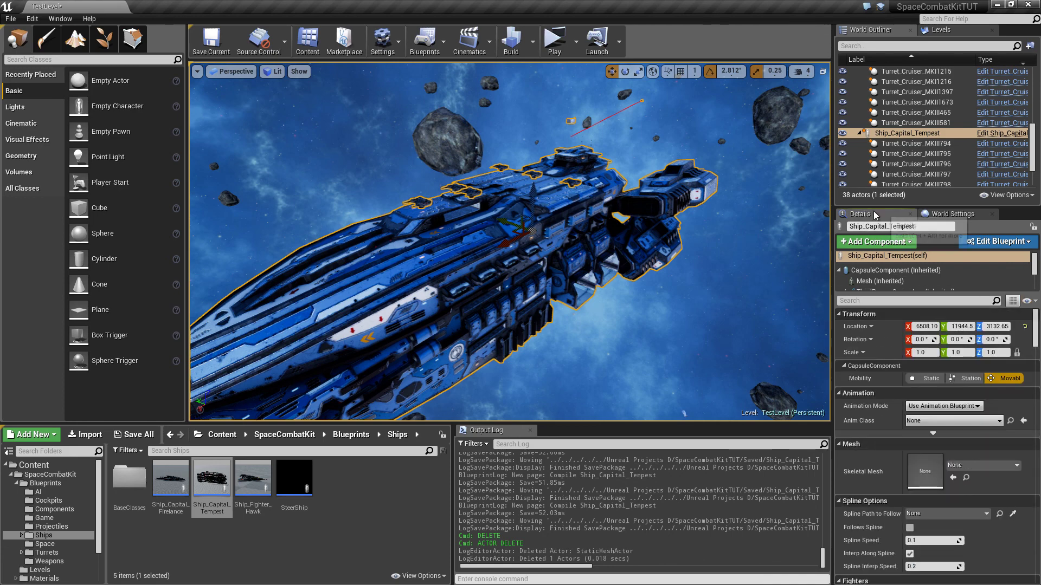
click(896, 301)
text(auto pos)
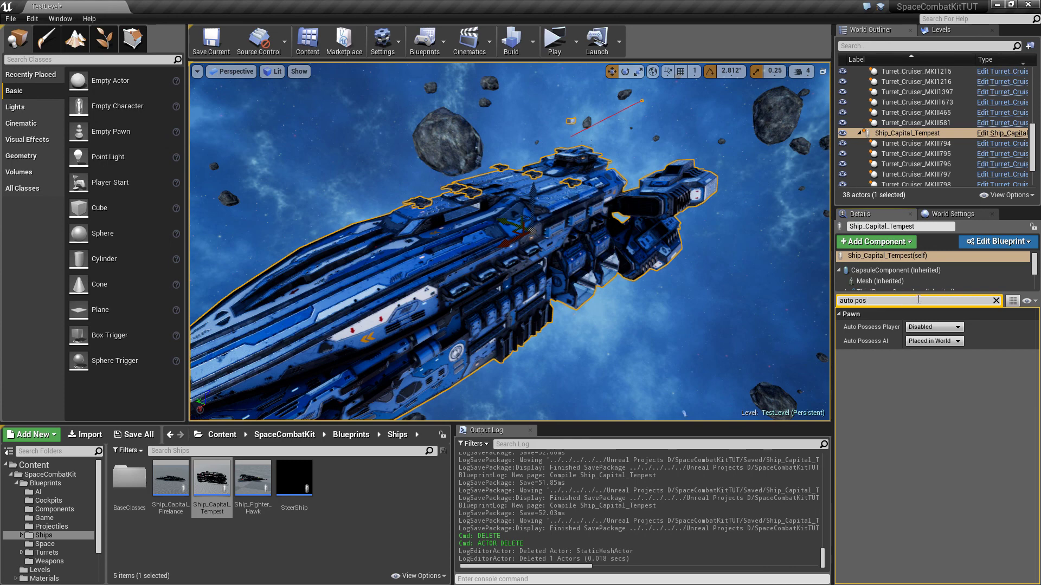
click(916, 327)
click(926, 346)
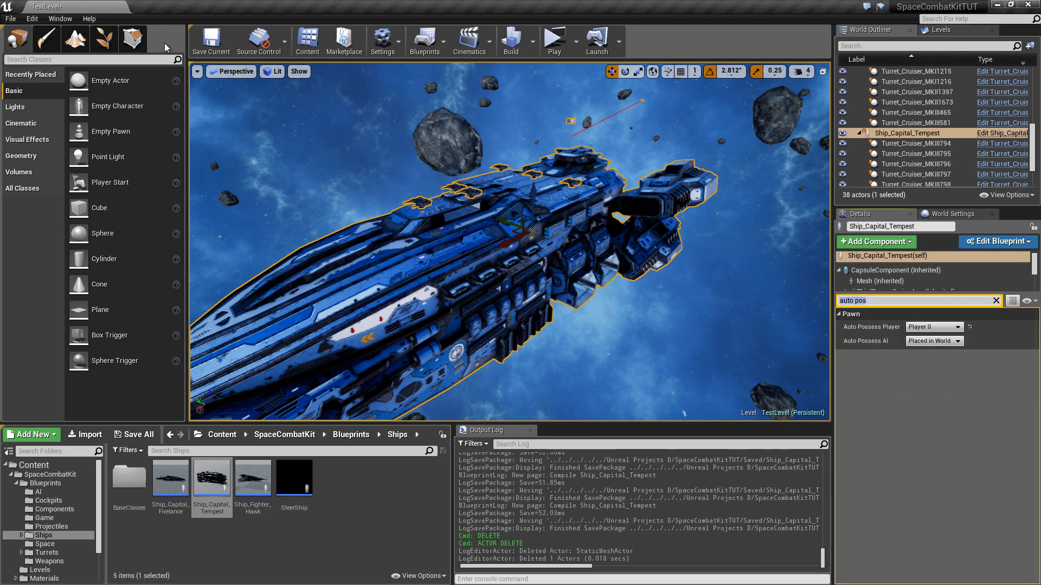
click(211, 41)
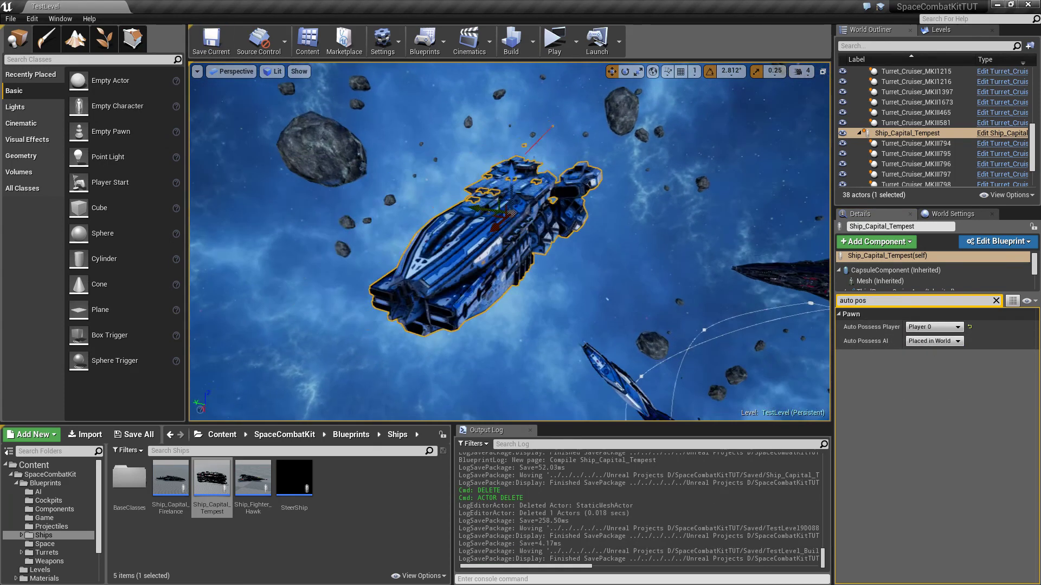
right_drag(528, 99, 591, 100)
key(w)
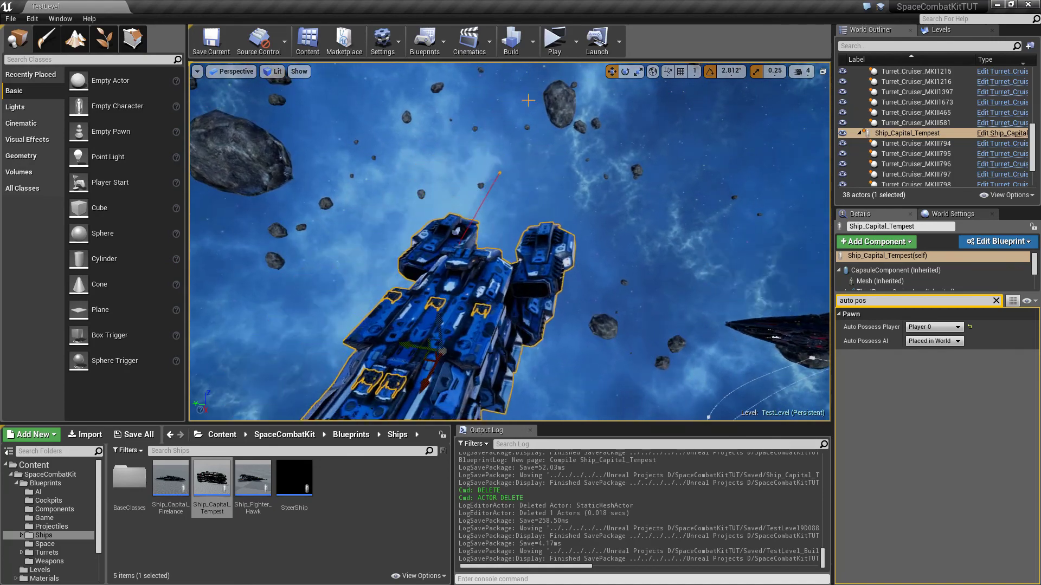
right_drag(547, 130, 557, 152)
key(a)
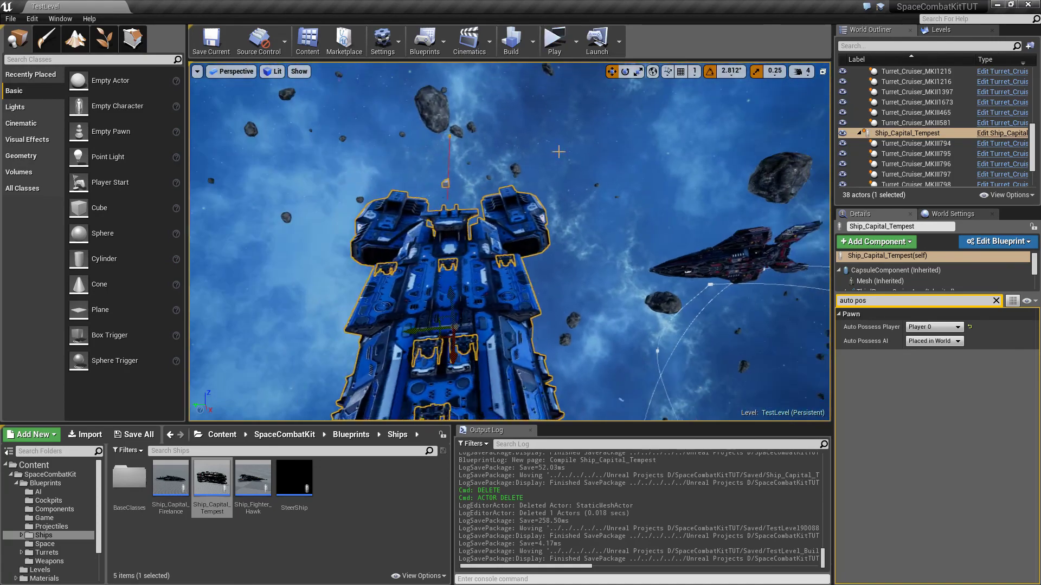
Open the ScifiCarrierTempestHull static mesh from the ScifiCarrierTempest meshes folder for editing.
scroll(68, 546, down, 2)
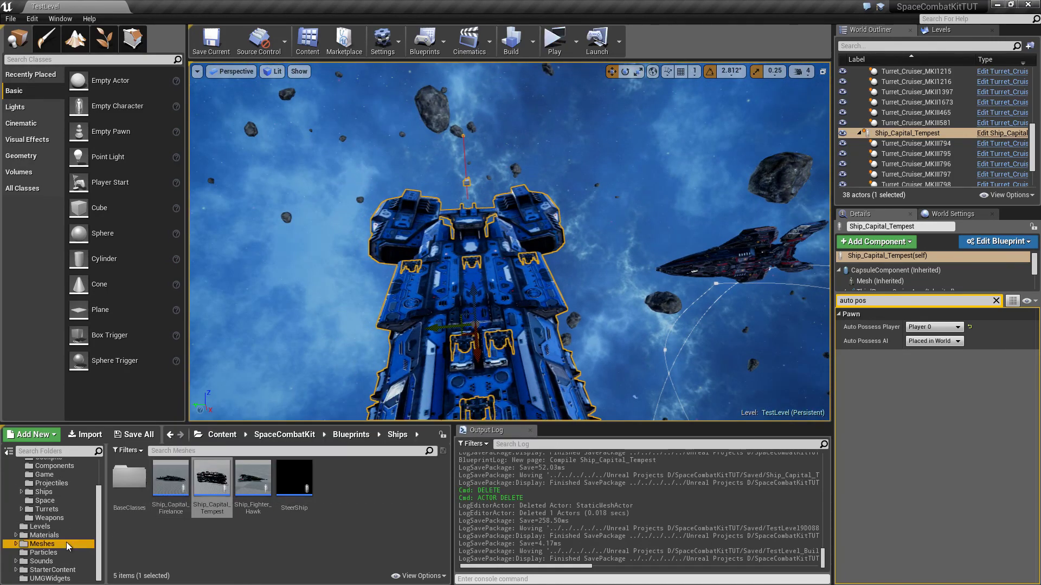
click(68, 544)
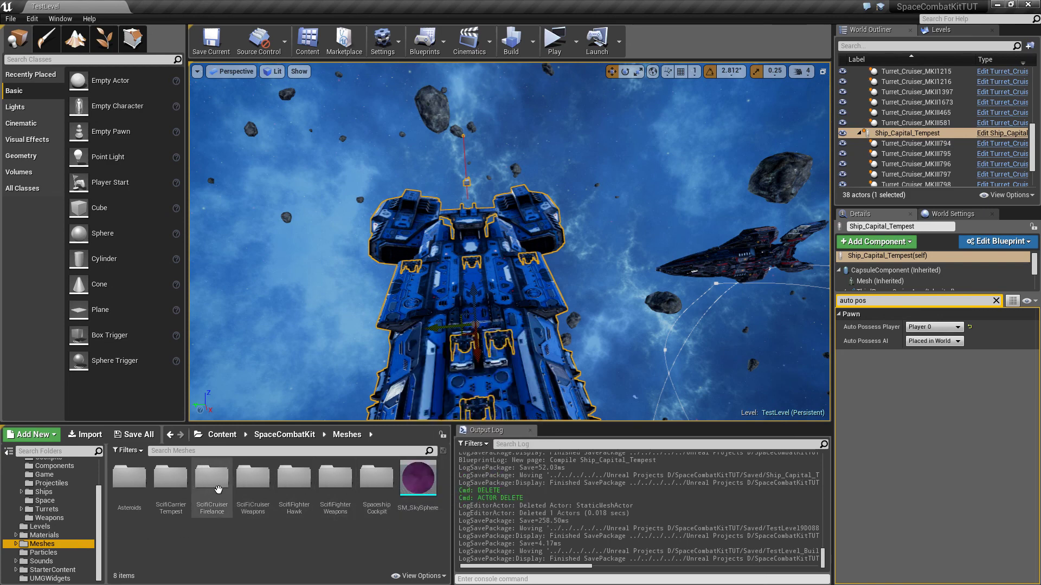
double_click(170, 477)
right_click(253, 496)
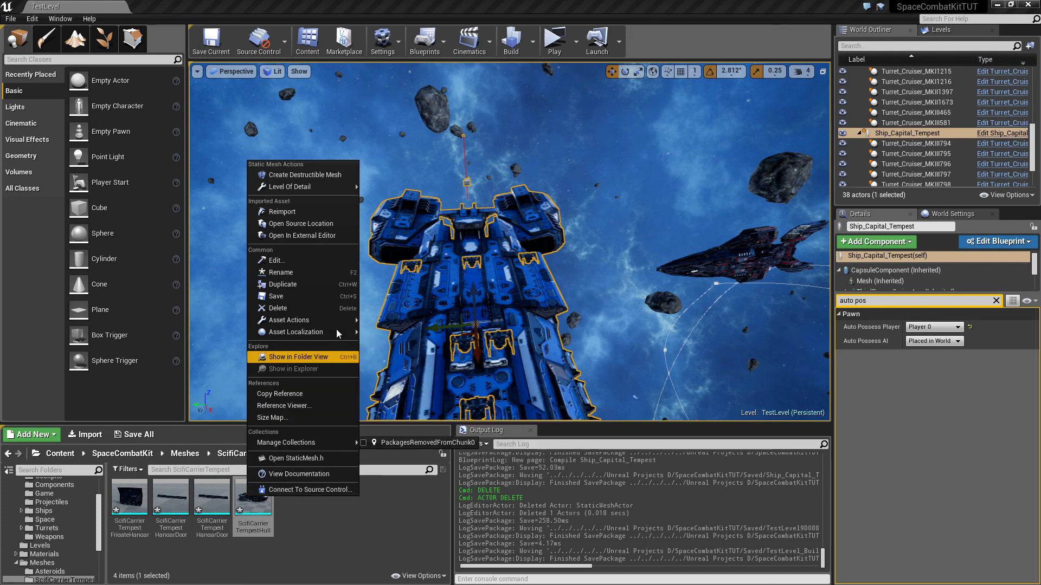
double_click(248, 522)
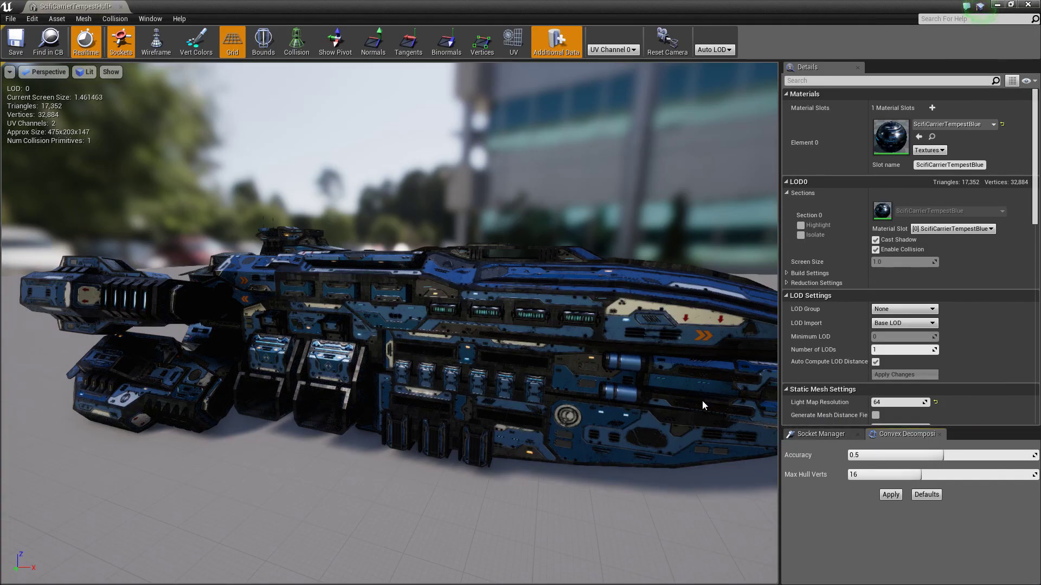
Turn on the collision display of the hull mesh and leave the bounds display off.
right_drag(703, 401, 716, 396)
click(264, 42)
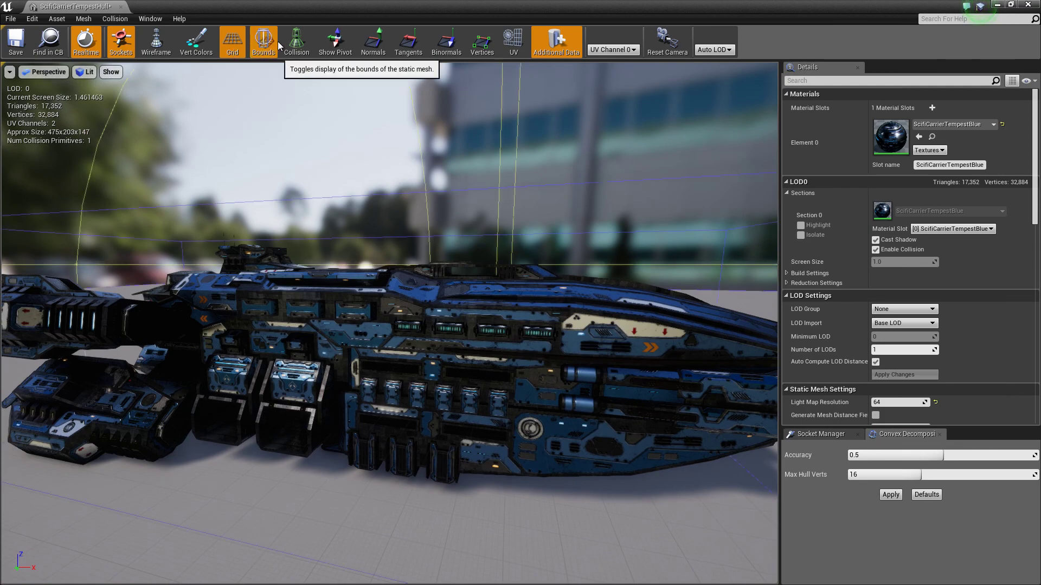
click(296, 42)
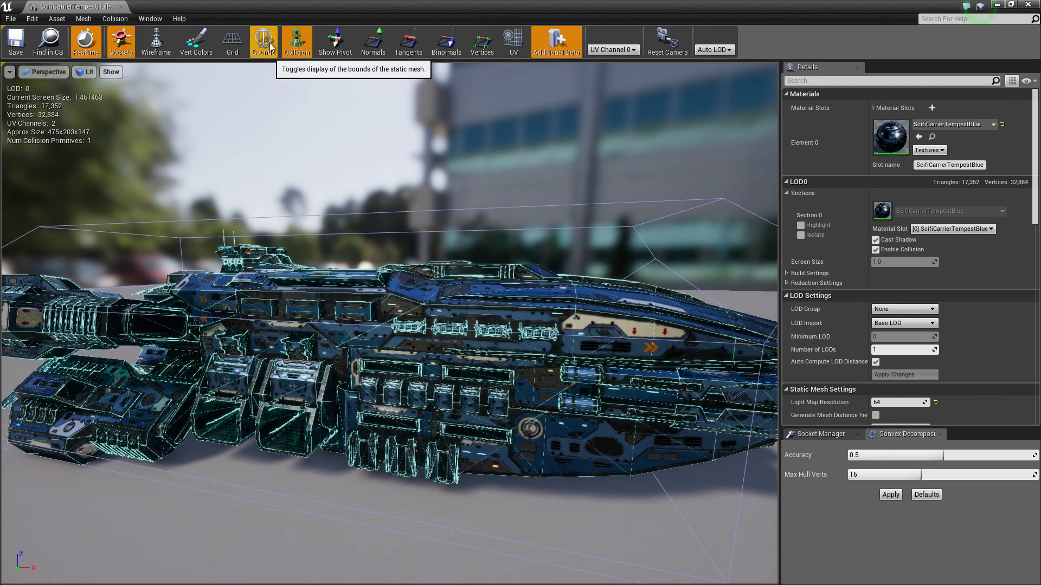
click(263, 42)
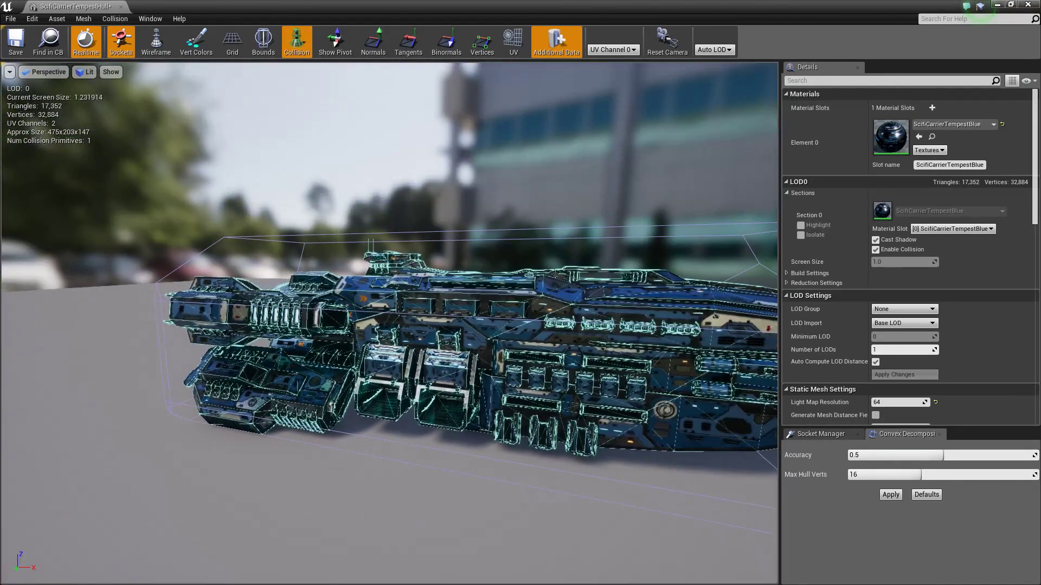
Examine how closely the existing collision follows the Tempest hull from several sides and up close.
right_drag(390, 325, 400, 326)
key(e)
key(w)
right_drag(493, 205, 423, 266)
key(d)
key(w)
key(s)
key(a)
key(w)
right_drag(327, 257, 321, 255)
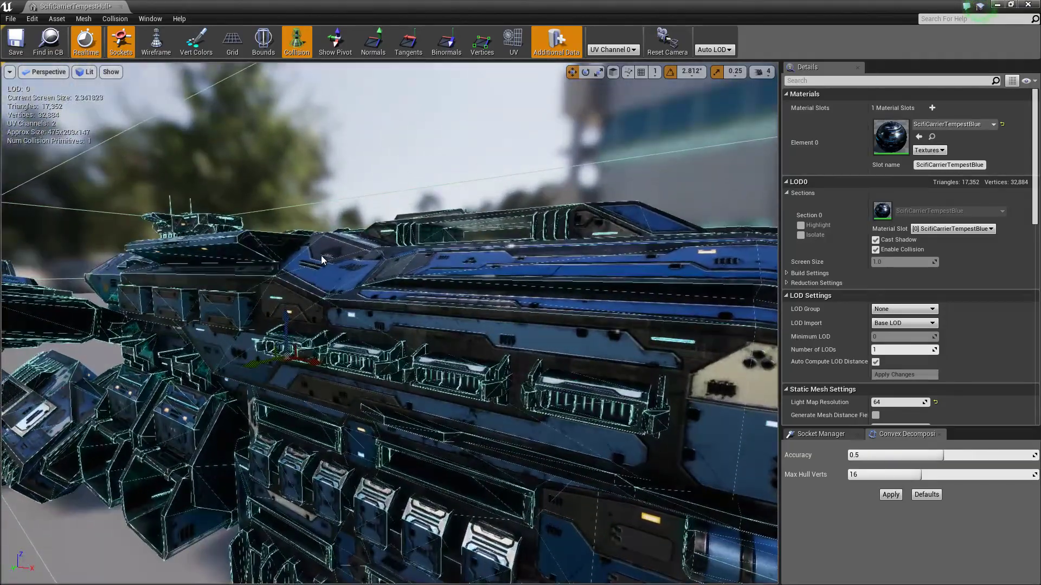
key(s)
right_drag(509, 218, 547, 220)
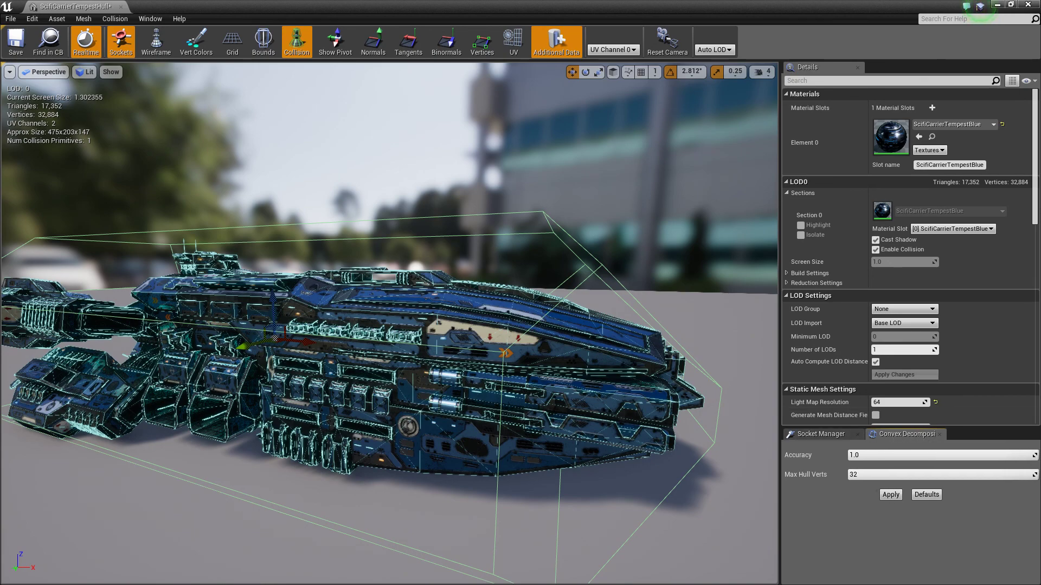
Generate the hull's collision by convex decomposition with Accuracy 1.0 and Max Hull Verts 32, and close the mesh.
right_drag(639, 390, 666, 391)
key(a)
click(892, 495)
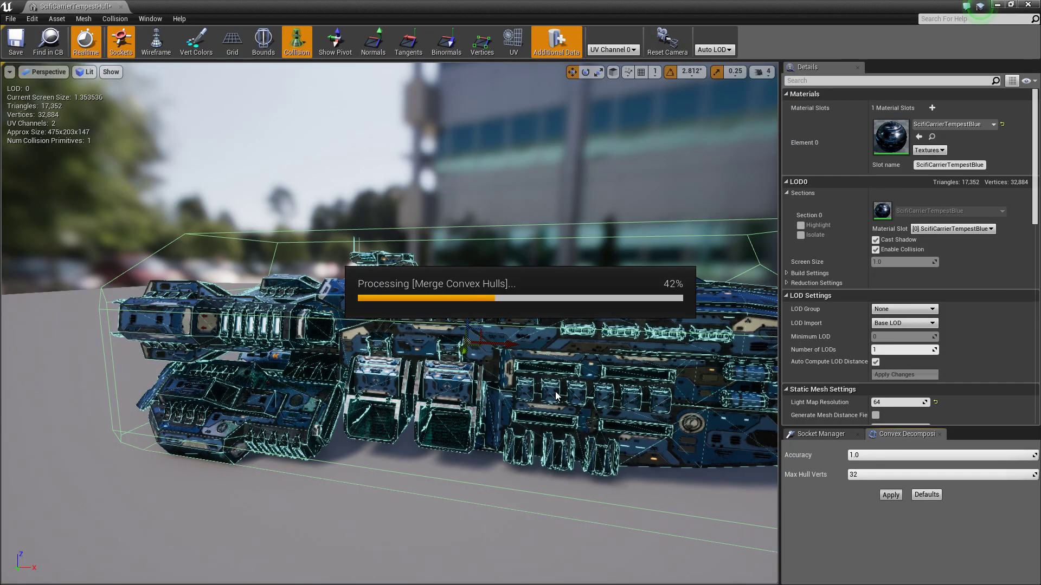
right_drag(389, 323, 426, 295)
right_drag(545, 341, 546, 342)
key(s)
click(120, 7)
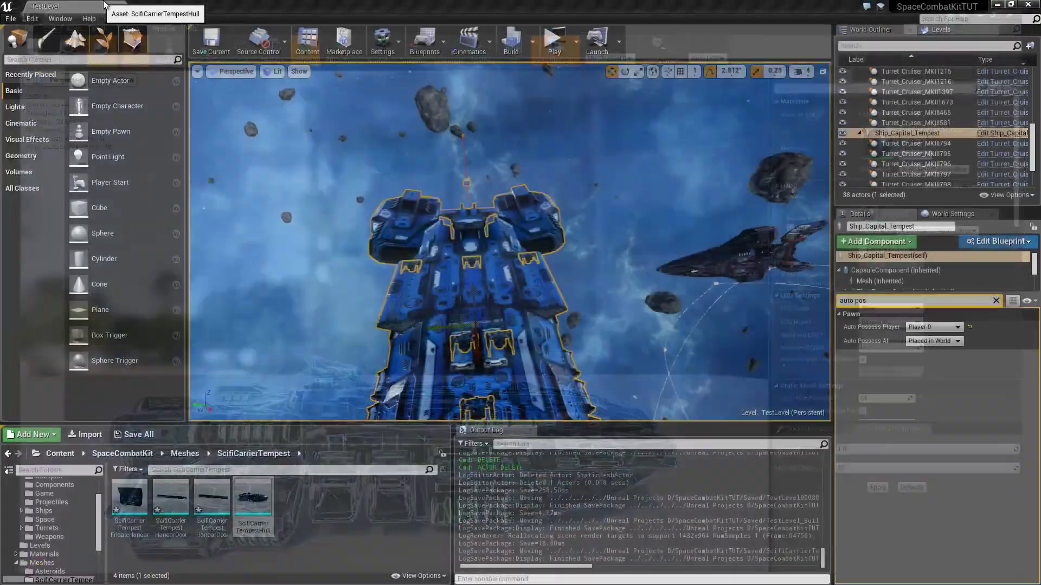
Save TestLevel and play it in a new window to test the Tempest ship.
click(216, 41)
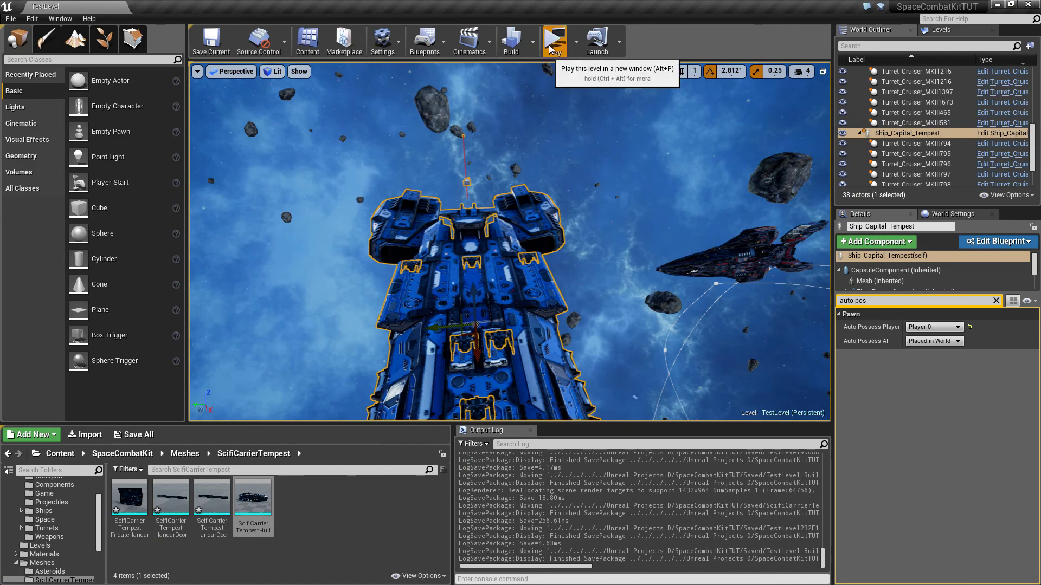
click(552, 48)
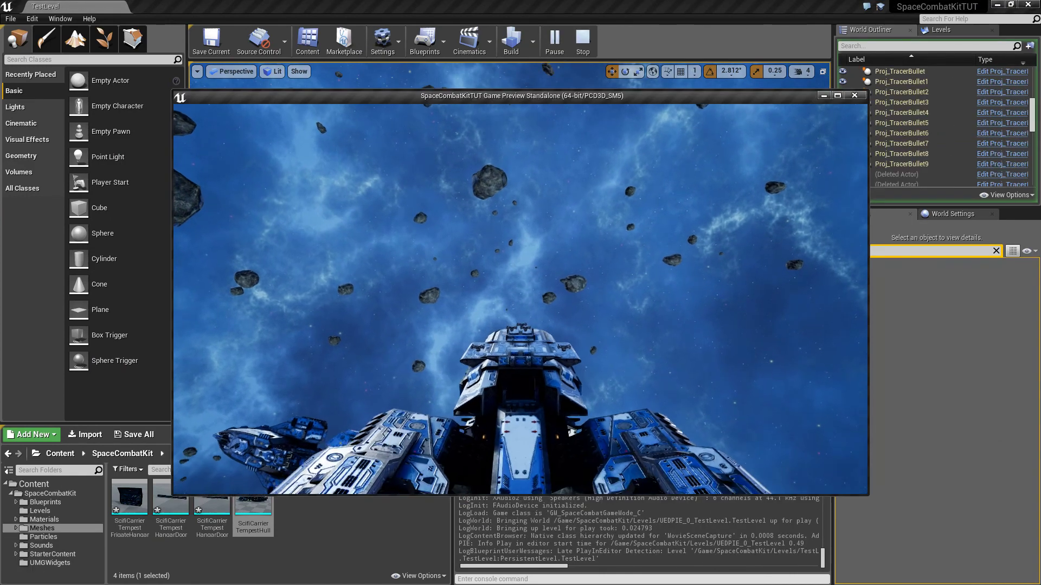